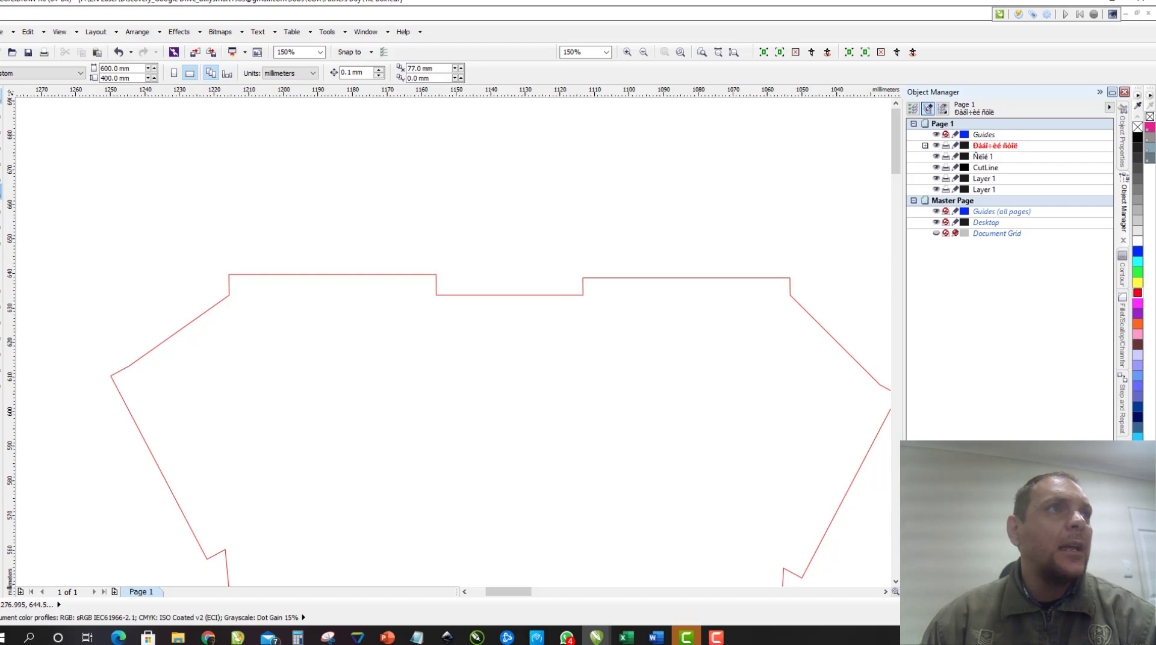
# Dimension the height of the left tab on the outline's top edge, and remove the dimension
pyautogui.click(3, 288)
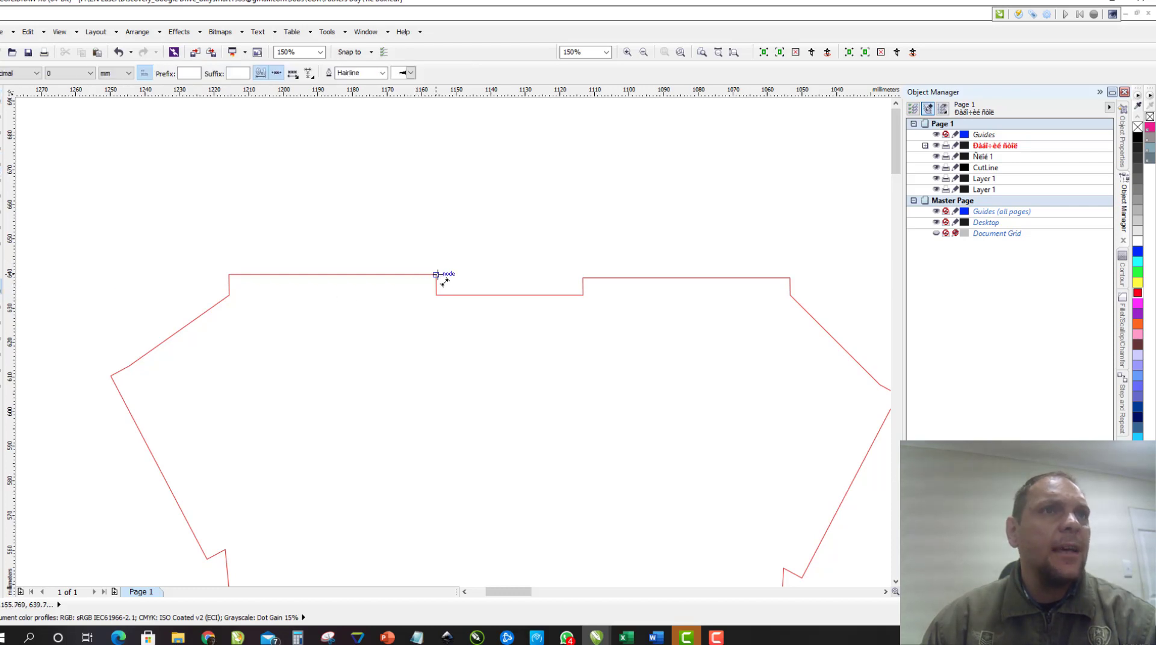
pyautogui.moveTo(437, 274); pyautogui.dragTo(437, 293)
pyautogui.click(552, 323)
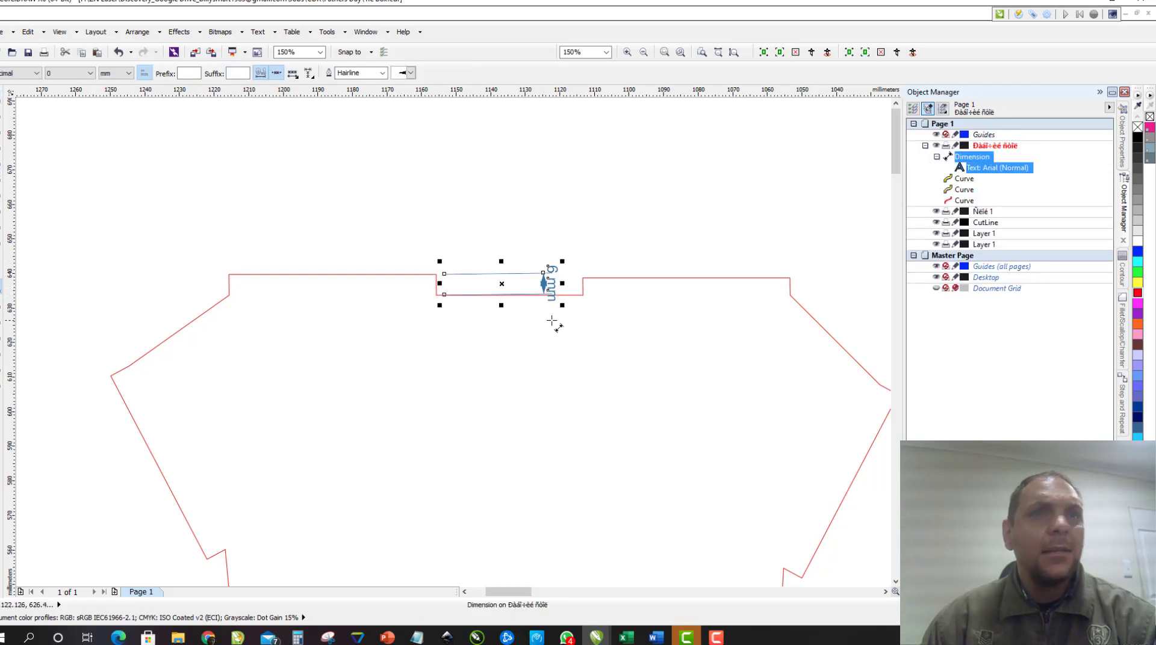
pyautogui.press('Delete')
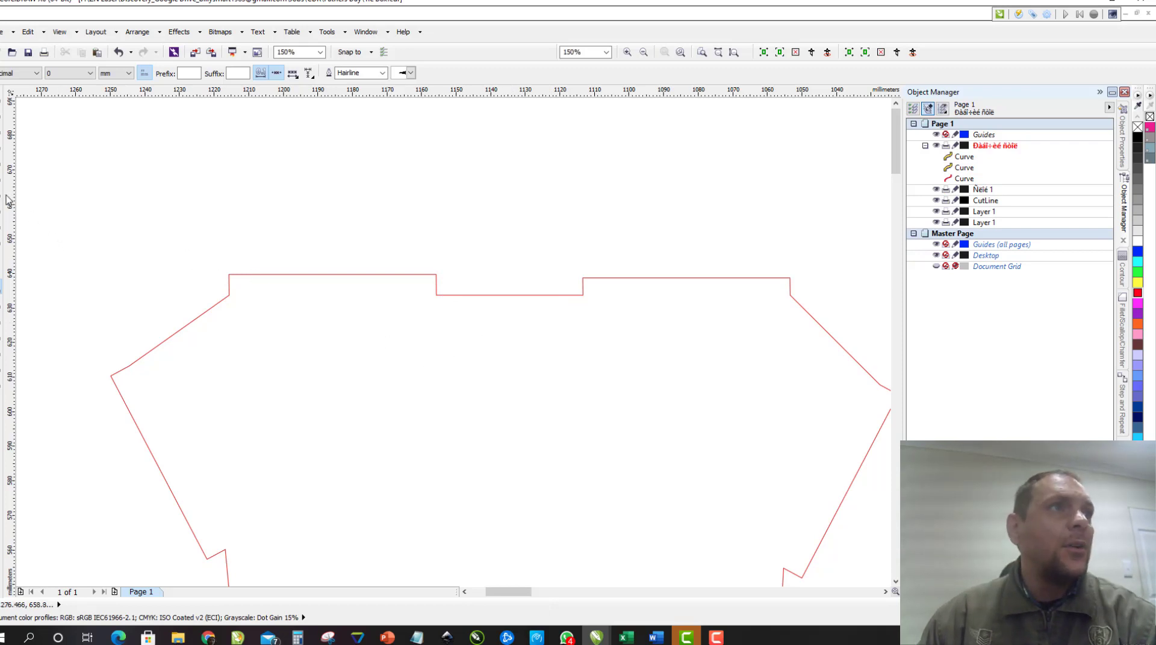
# Draw a rectangle about 162 × 6 mm spanning both tabs along the outline's top edge
pyautogui.click(1, 195)
pyautogui.moveTo(229, 275); pyautogui.dragTo(437, 295)
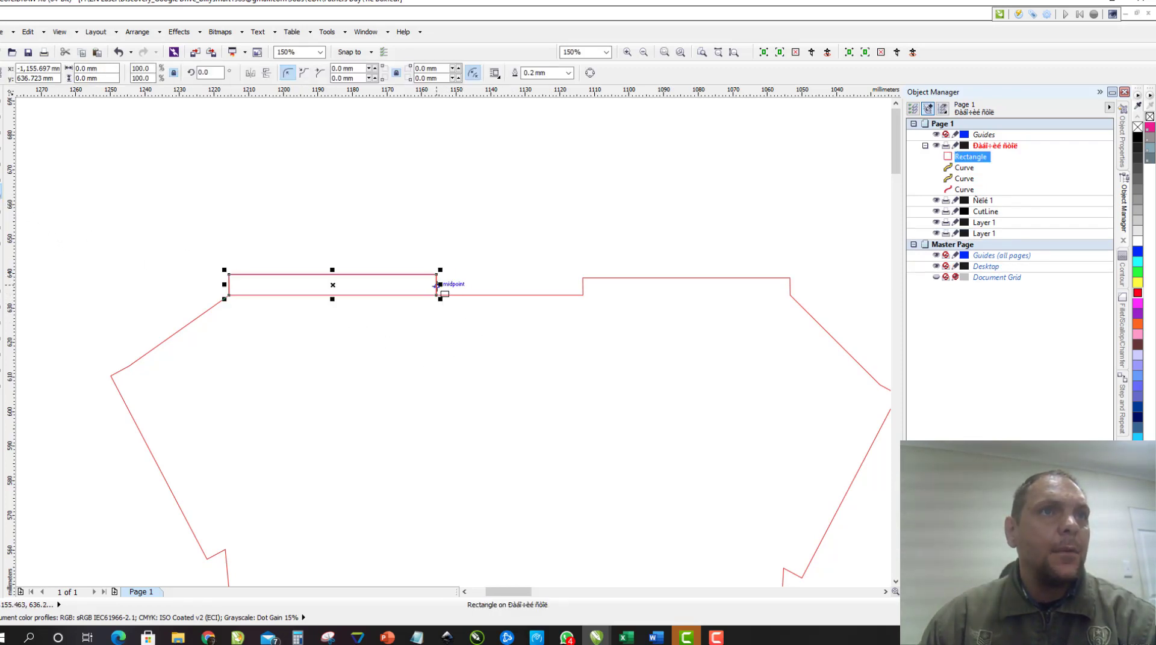
pyautogui.moveTo(443, 285); pyautogui.dragTo(790, 294)
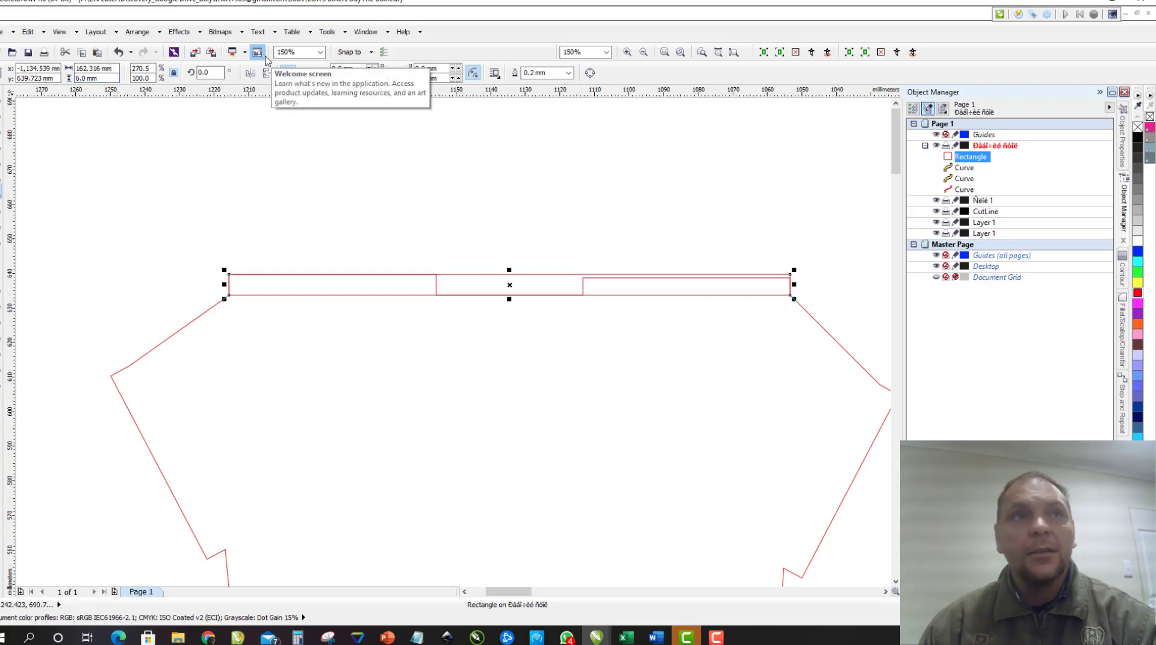
pyautogui.click(90, 78)
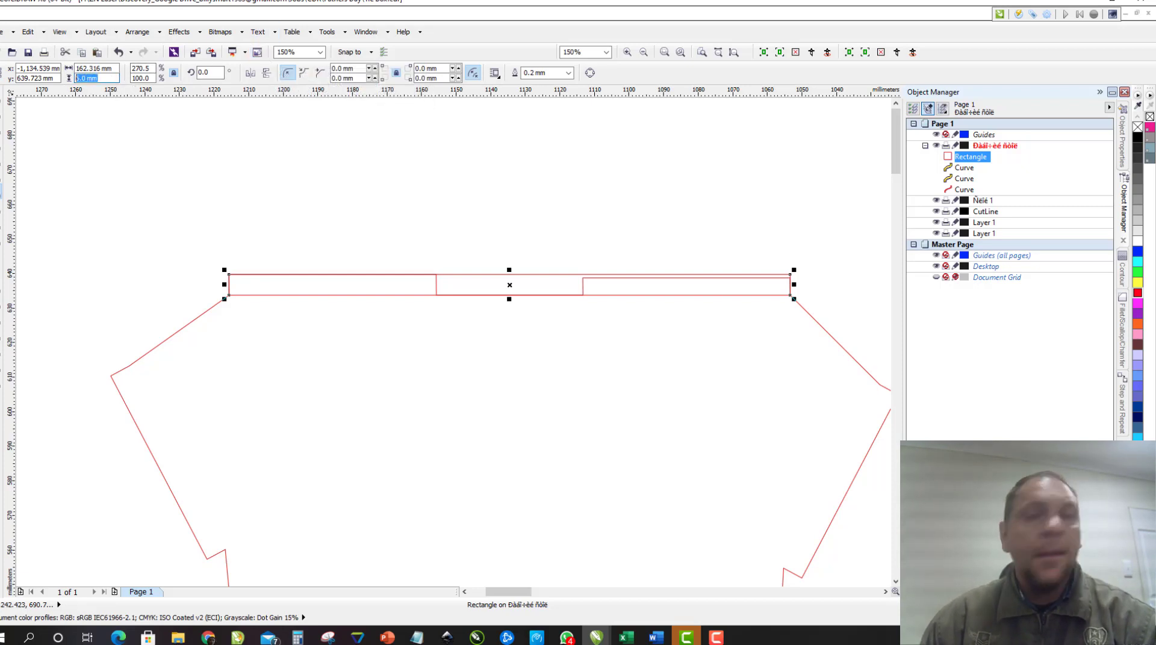
pyautogui.write('3')
pyautogui.press('Return')
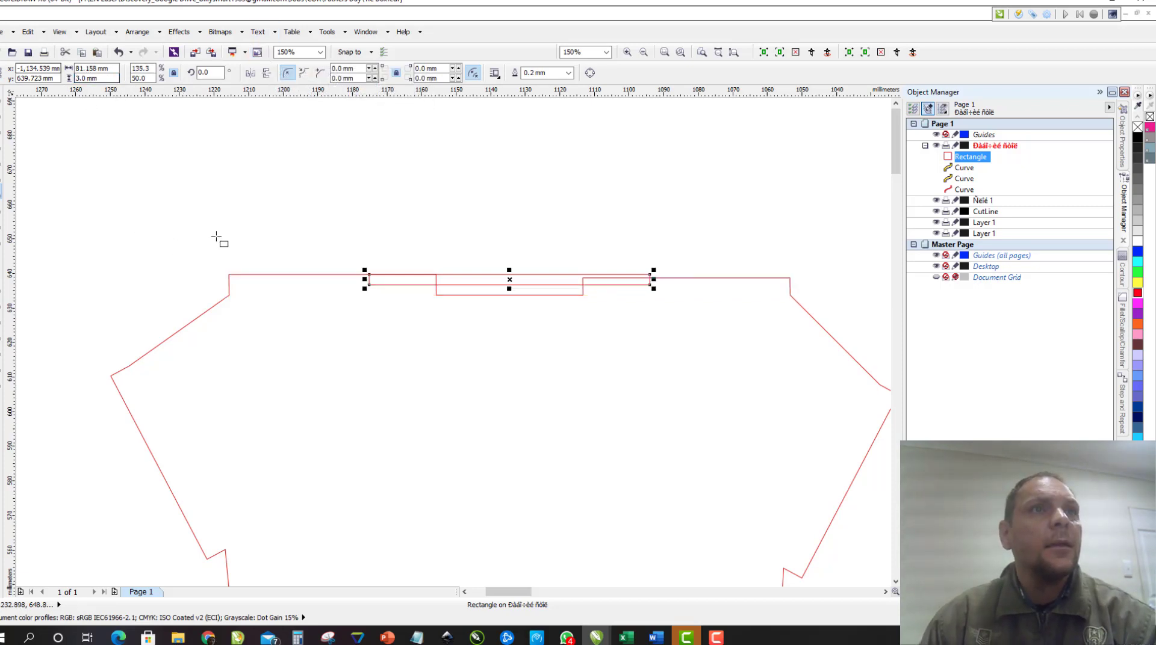
pyautogui.hotkey('ctrl', 'z')
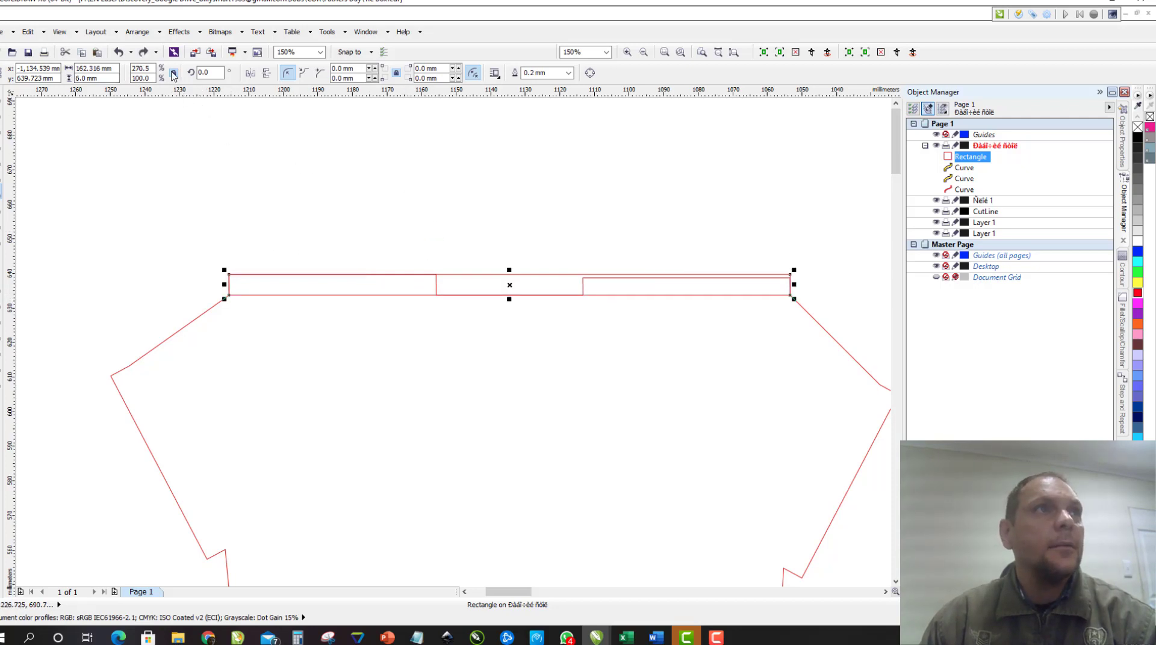
# Unlock the rectangle's proportions, set its height to 3 mm and fill it green
pyautogui.moveTo(117, 78); pyautogui.dragTo(67, 79)
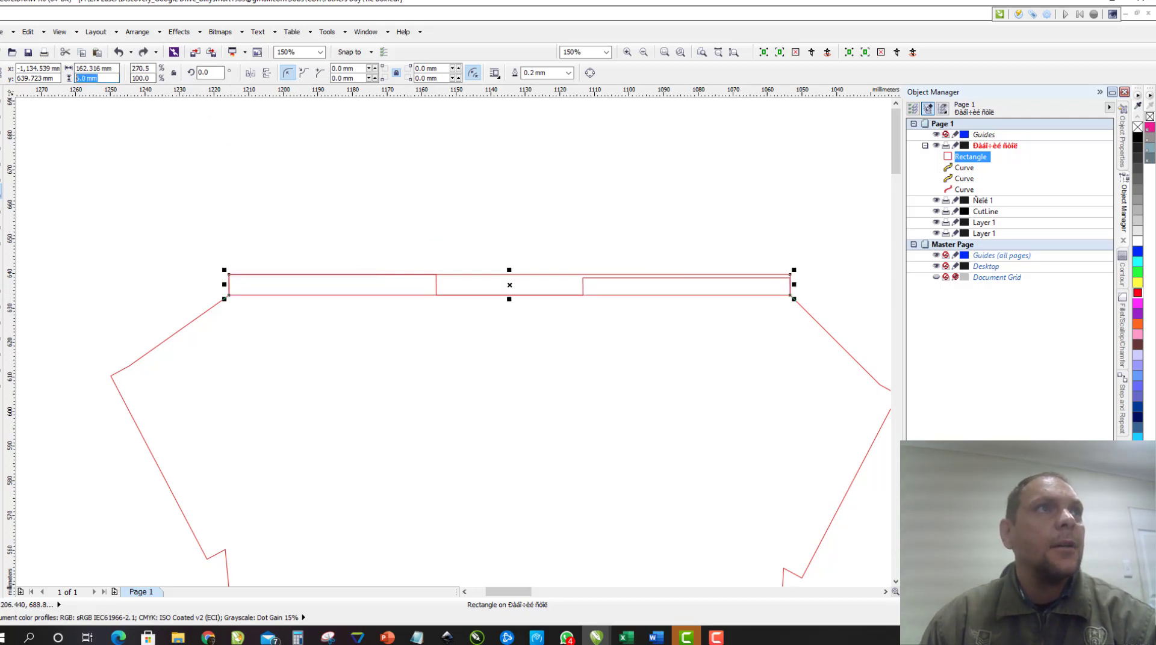
pyautogui.write('3')
pyautogui.press('Return')
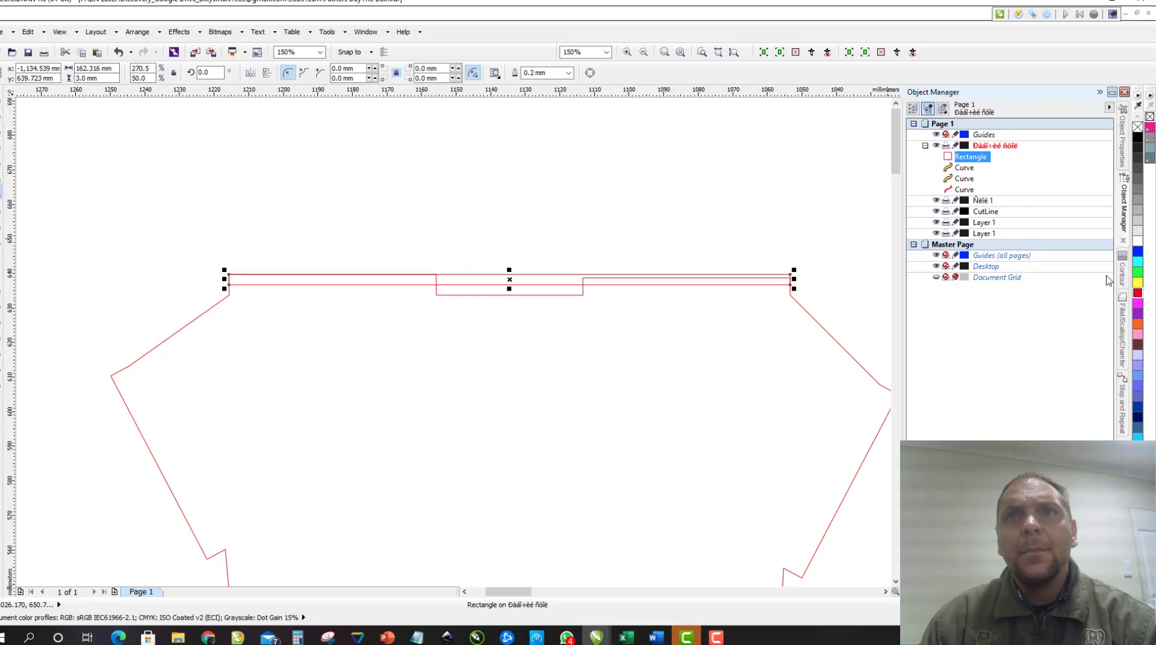
pyautogui.click(1137, 272)
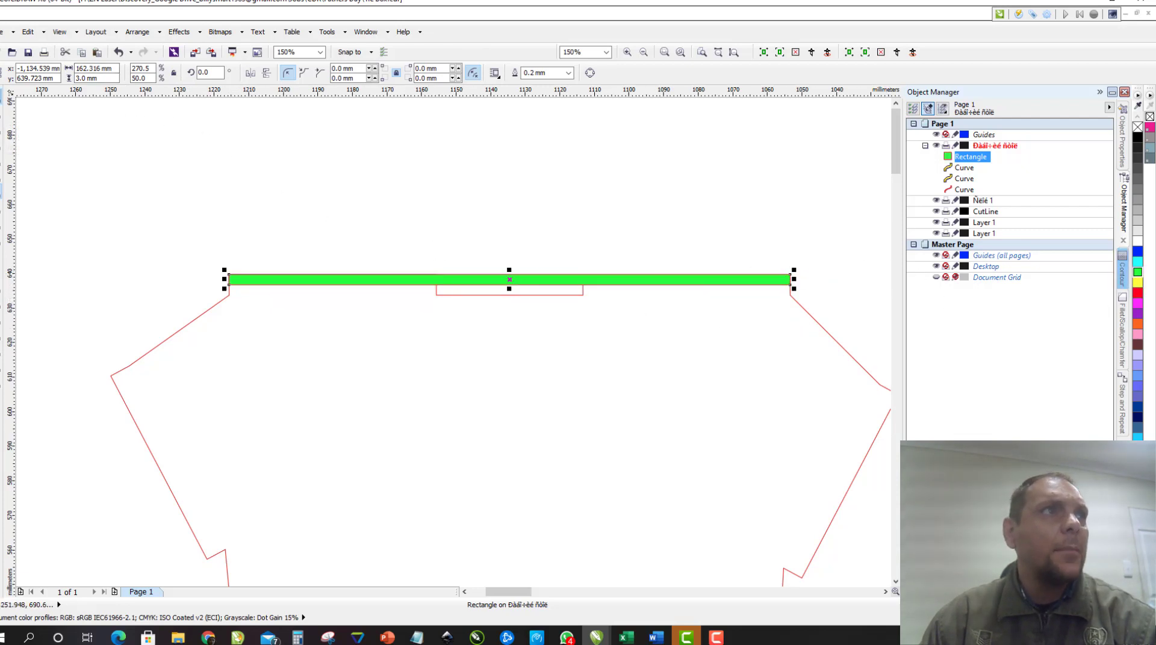
# Subtract the green rectangle from the outline to shorten both top tabs
pyautogui.keyDown('shift'); pyautogui.click(328, 334); pyautogui.keyUp('shift')
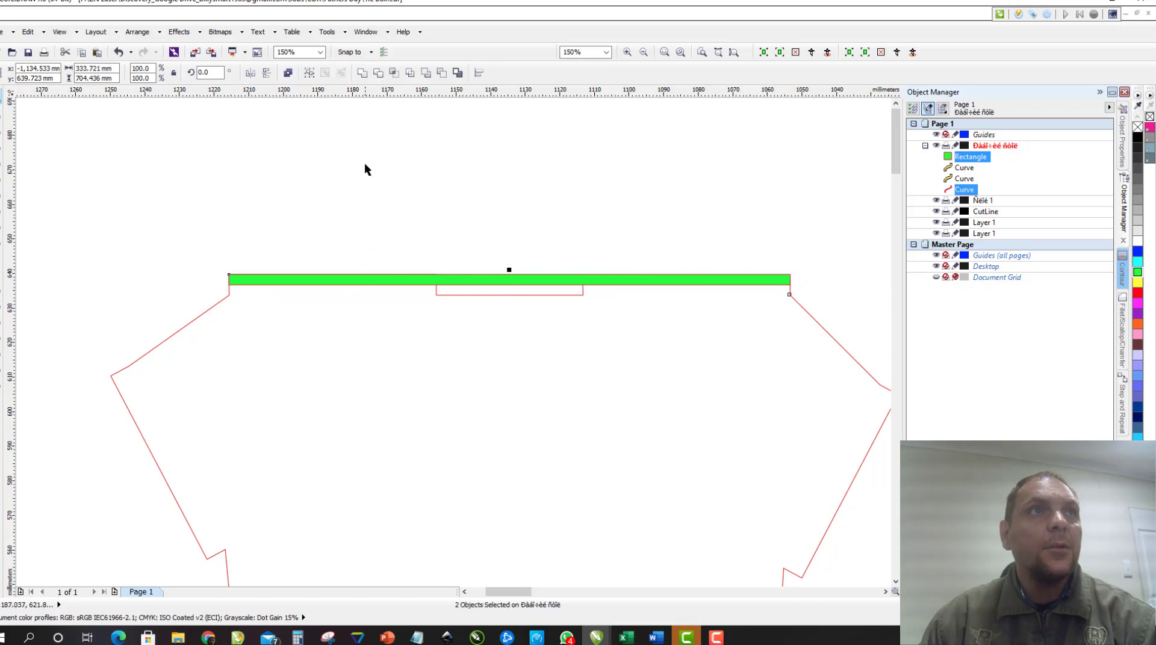
pyautogui.click(443, 73)
pyautogui.click(551, 160)
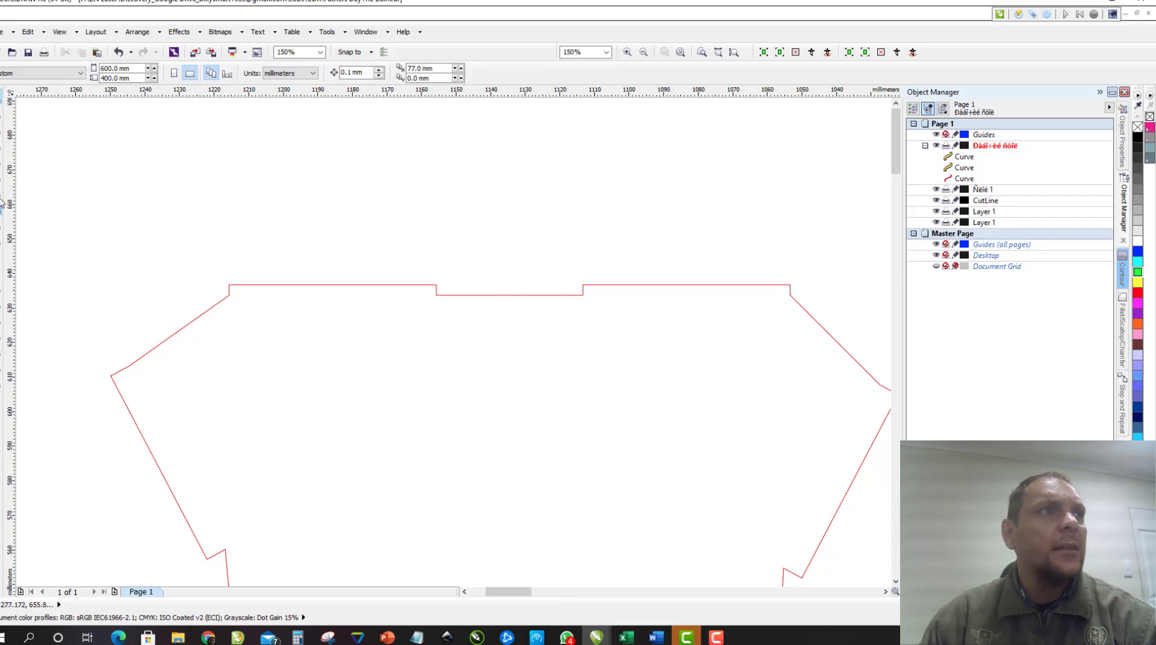
# Dimension the height of the trimmed right tab on the top edge without keeping the dimension
pyautogui.click(2, 286)
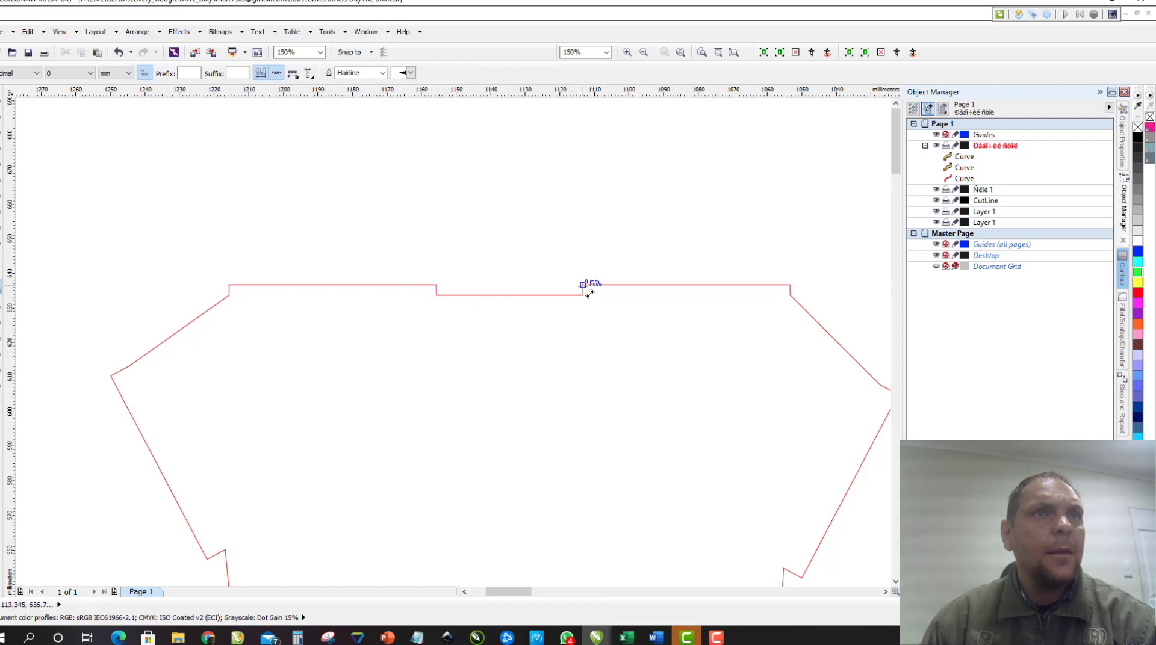
pyautogui.moveTo(583, 285); pyautogui.dragTo(583, 295)
pyautogui.press('Escape')
# Draw a black-outlined reference rectangle about 493 × 46 mm, extending left from the inner corner of the outline's lower-right notch
pyautogui.scroll(-1, 663, 325)
pyautogui.moveTo(698, 409); pyautogui.dragTo(679, 223)
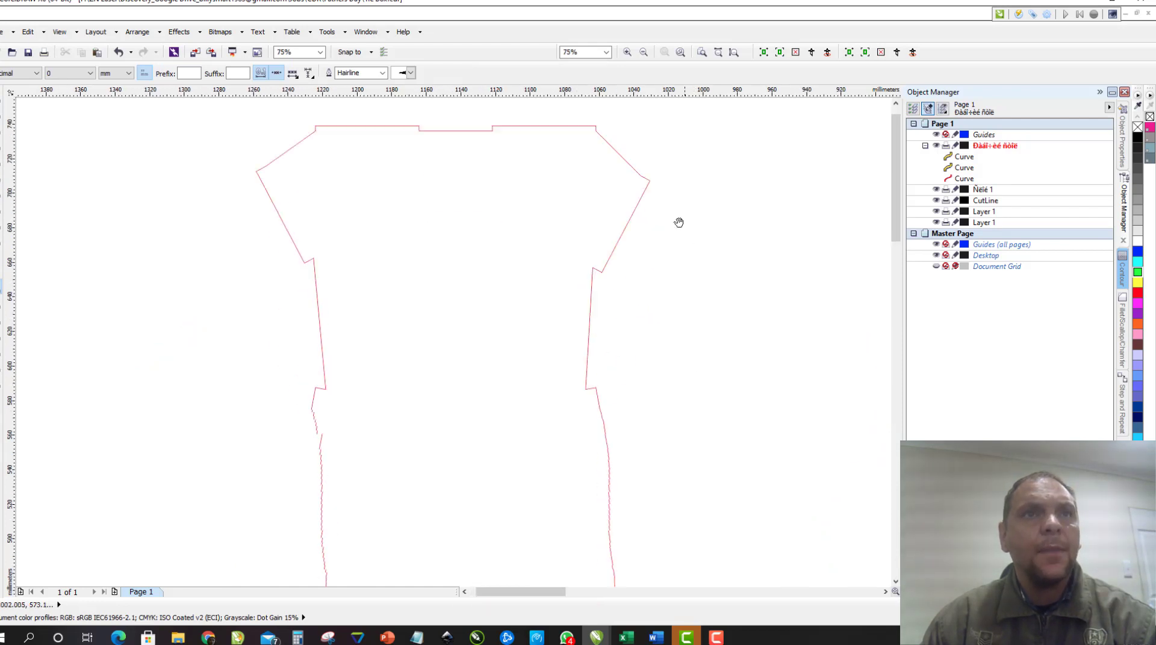
pyautogui.scroll(-1, 670, 258)
pyautogui.scroll(-1, 626, 399)
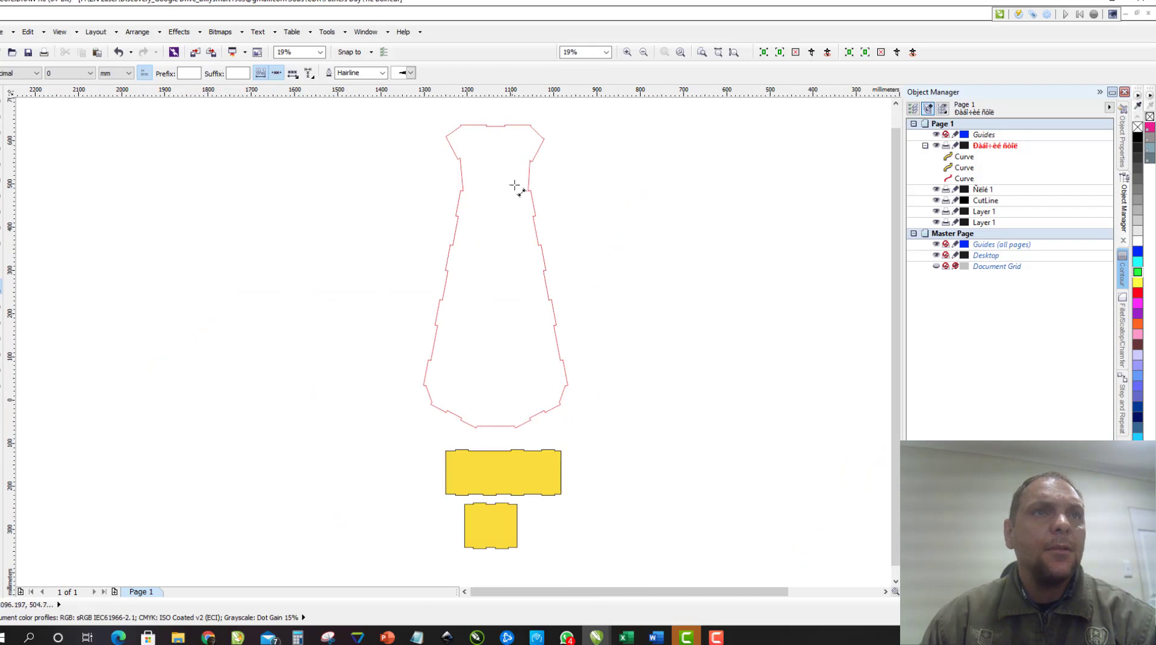
pyautogui.scroll(1, 557, 295)
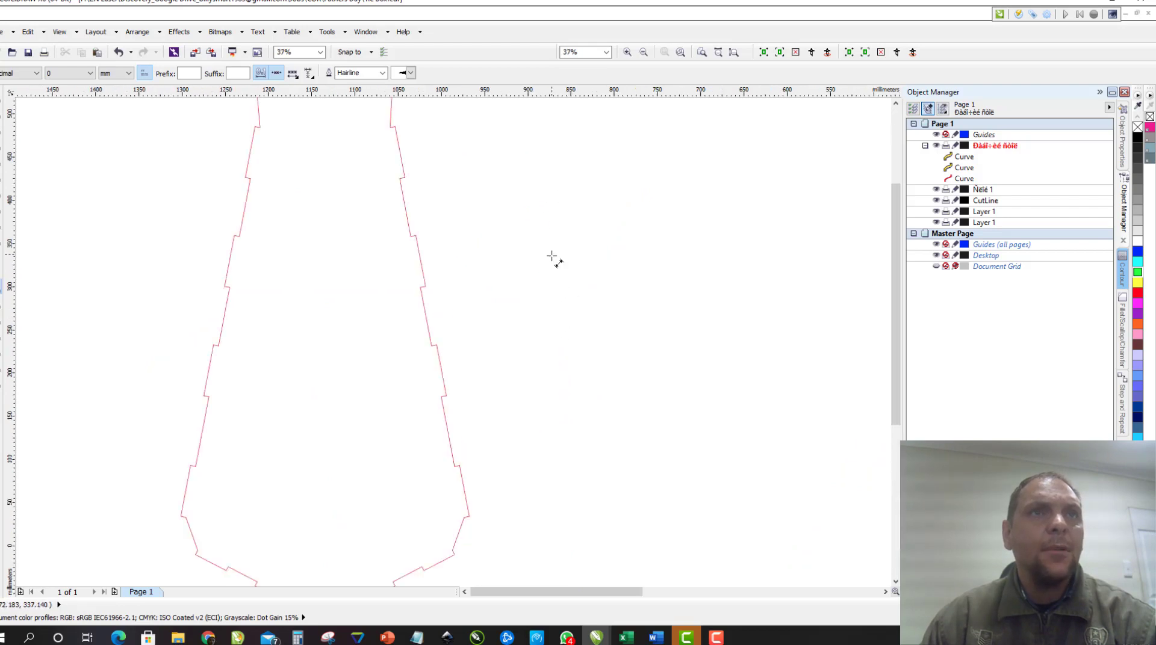
pyautogui.click(0, 194)
pyautogui.moveTo(463, 517)
pyautogui.mouseDown()
pyautogui.moveTo(57, 508)
pyautogui.moveTo(62, 486)
pyautogui.moveTo(37, 558)
pyautogui.mouseUp()
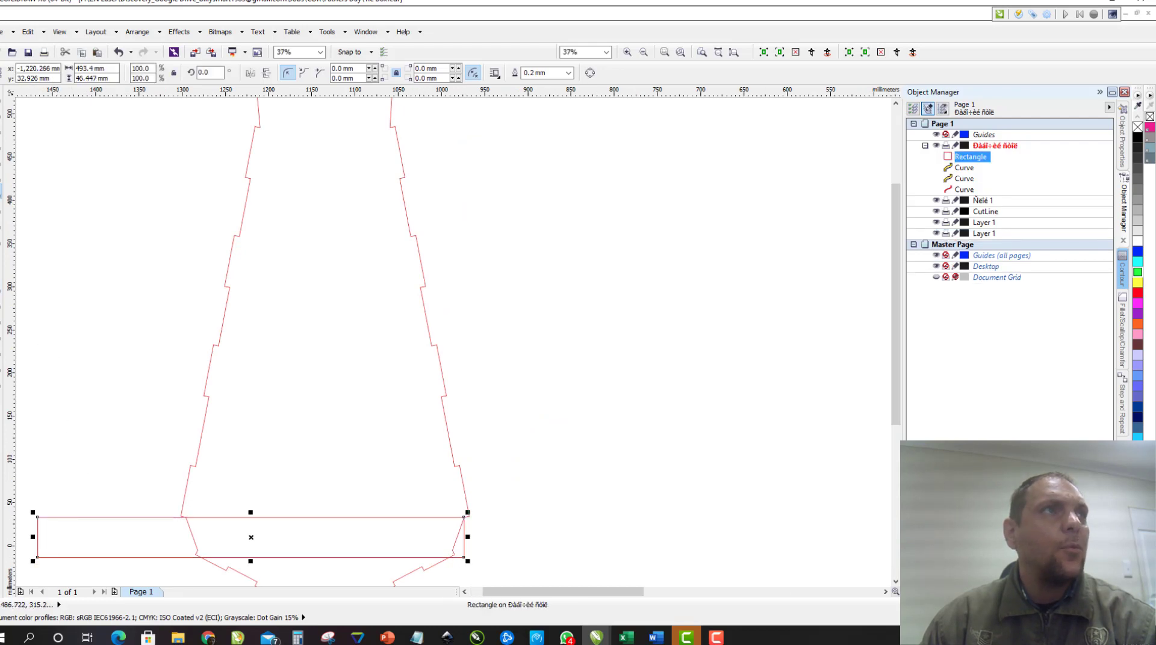
pyautogui.rightClick(1138, 138)
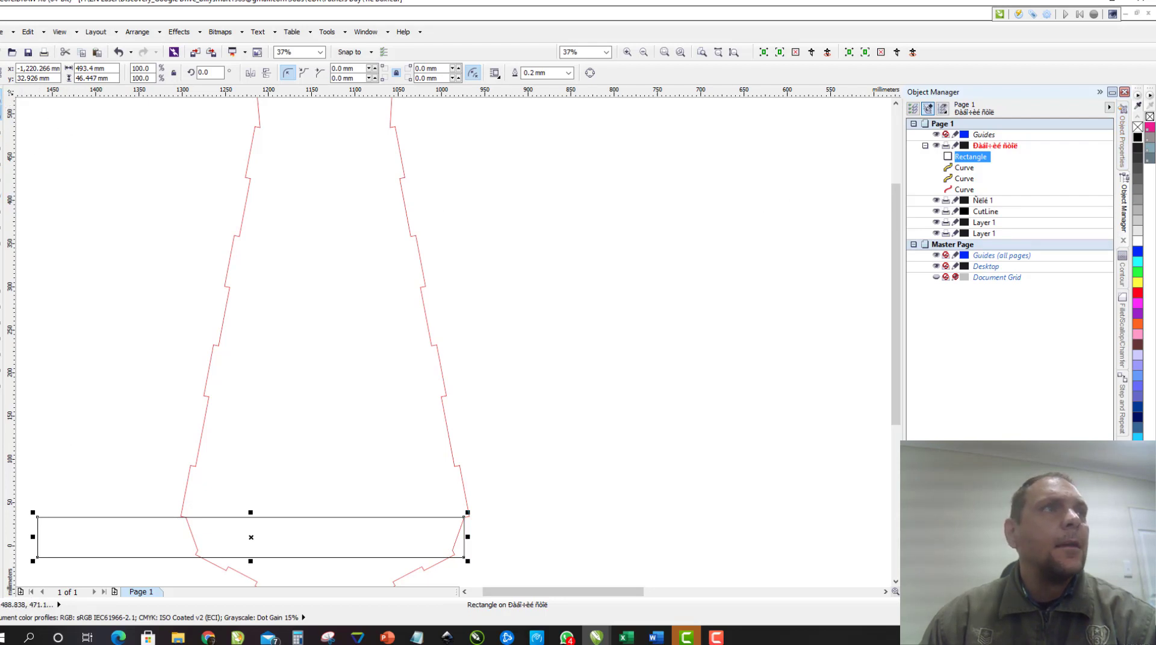
pyautogui.click(327, 237)
pyautogui.click(324, 308)
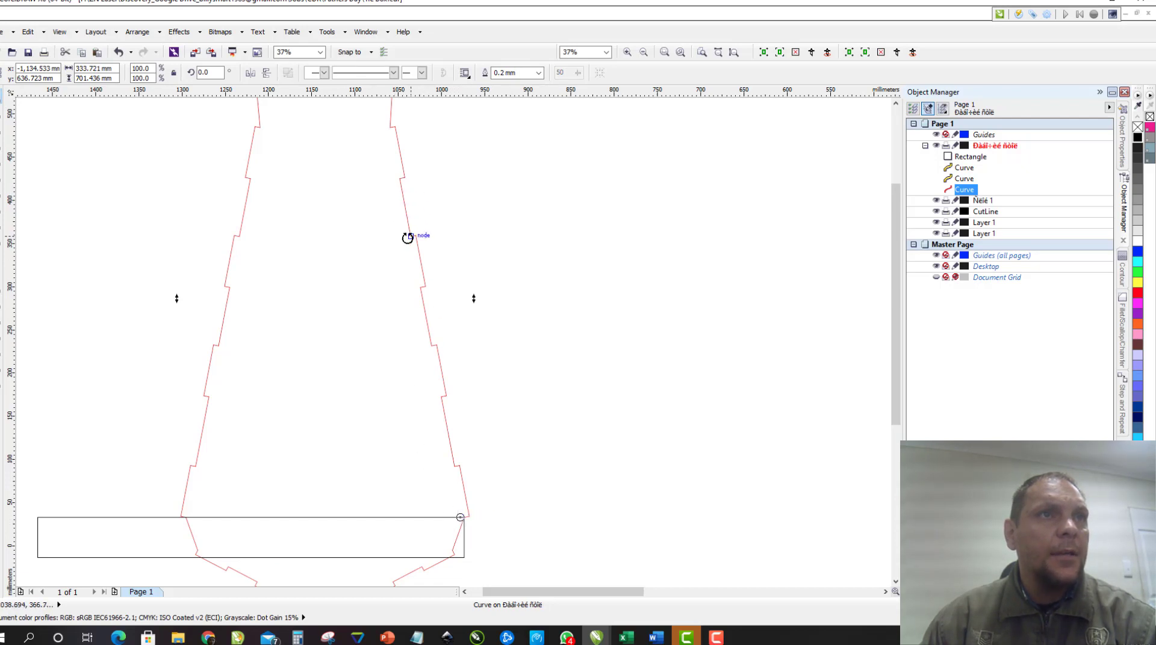
pyautogui.moveTo(415, 291); pyautogui.dragTo(330, 426)
pyautogui.scroll(10, 330, 426)
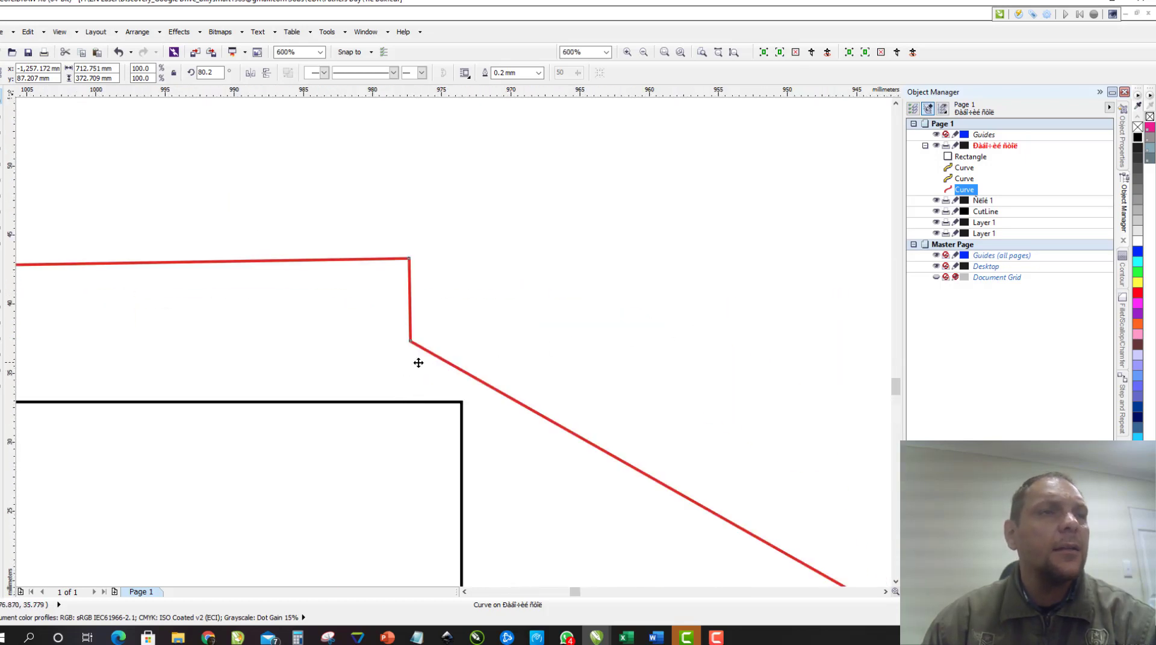
pyautogui.scroll(-2, 416, 361)
pyautogui.hotkey('ctrl', 'z')
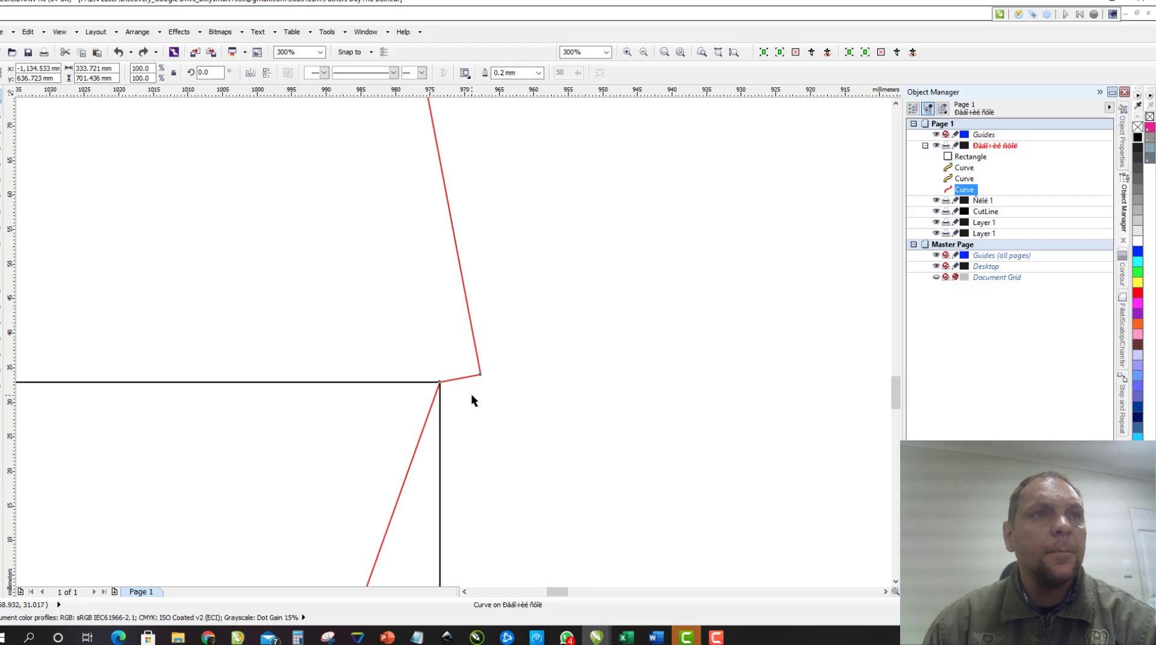
# Shift the outline and snap its lower-right notch node back onto the rectangle's upper-right corner
pyautogui.scroll(-4, 415, 349)
pyautogui.moveTo(365, 263); pyautogui.dragTo(366, 266)
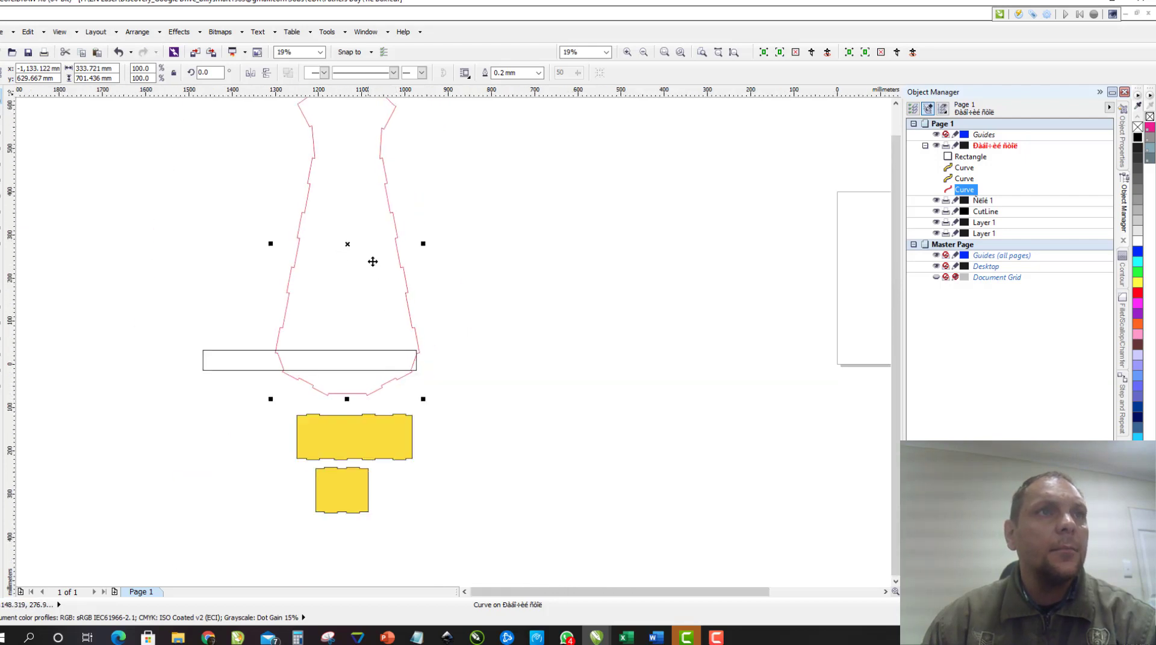
pyautogui.scroll(2, 401, 341)
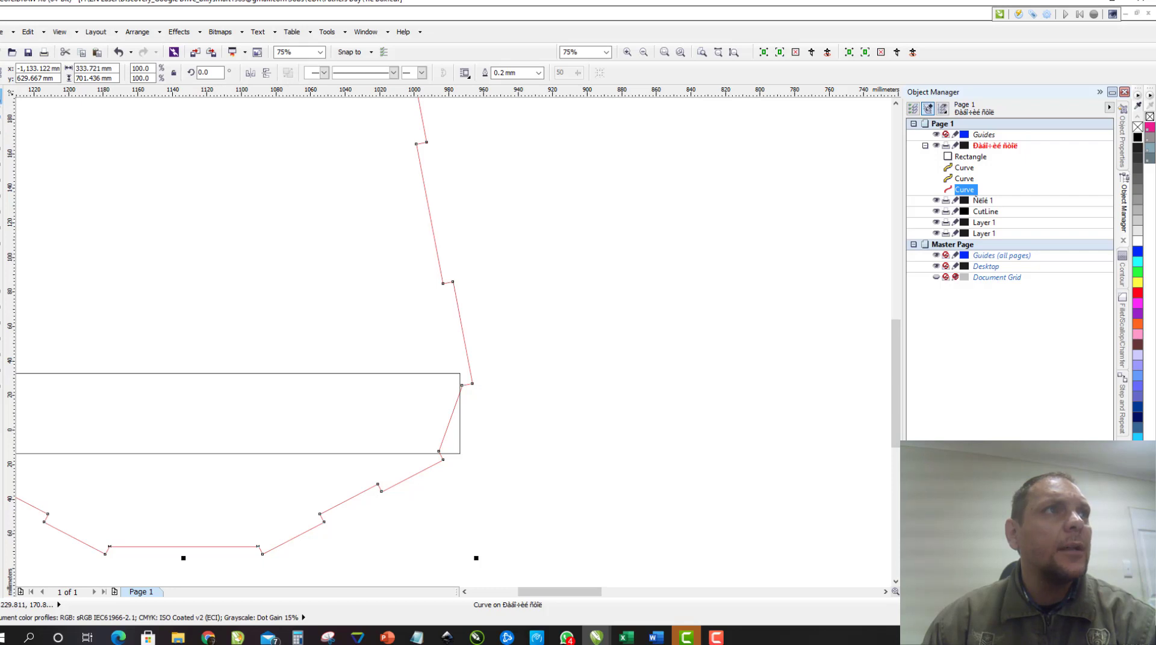
pyautogui.moveTo(463, 338); pyautogui.dragTo(457, 311)
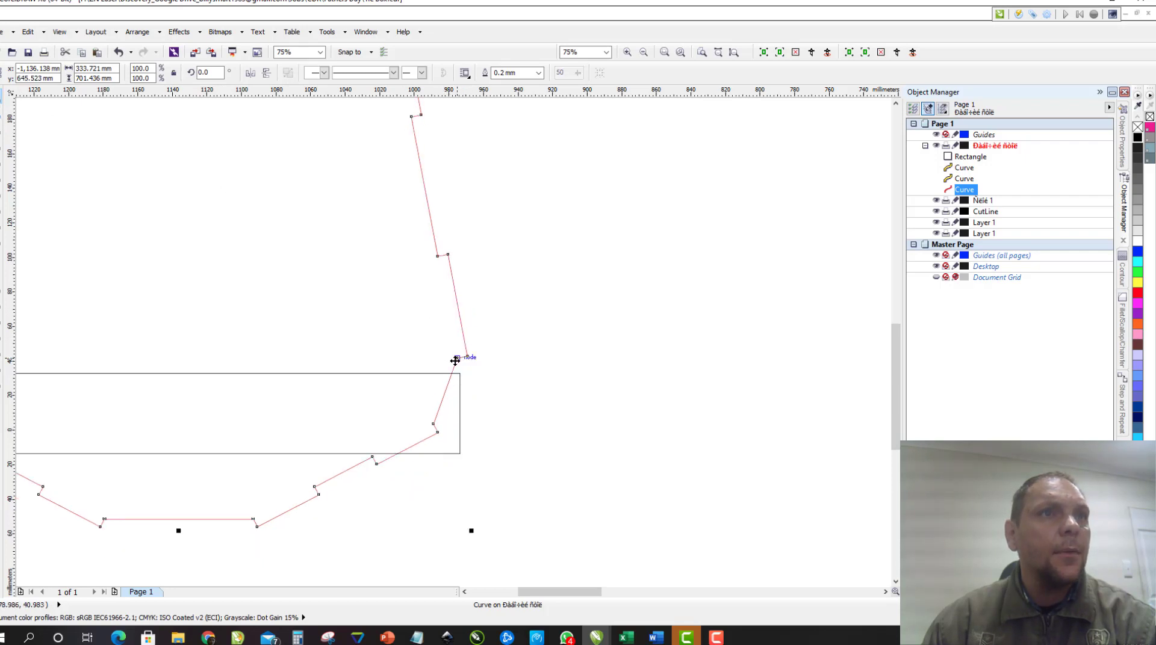
pyautogui.moveTo(457, 356); pyautogui.dragTo(457, 366)
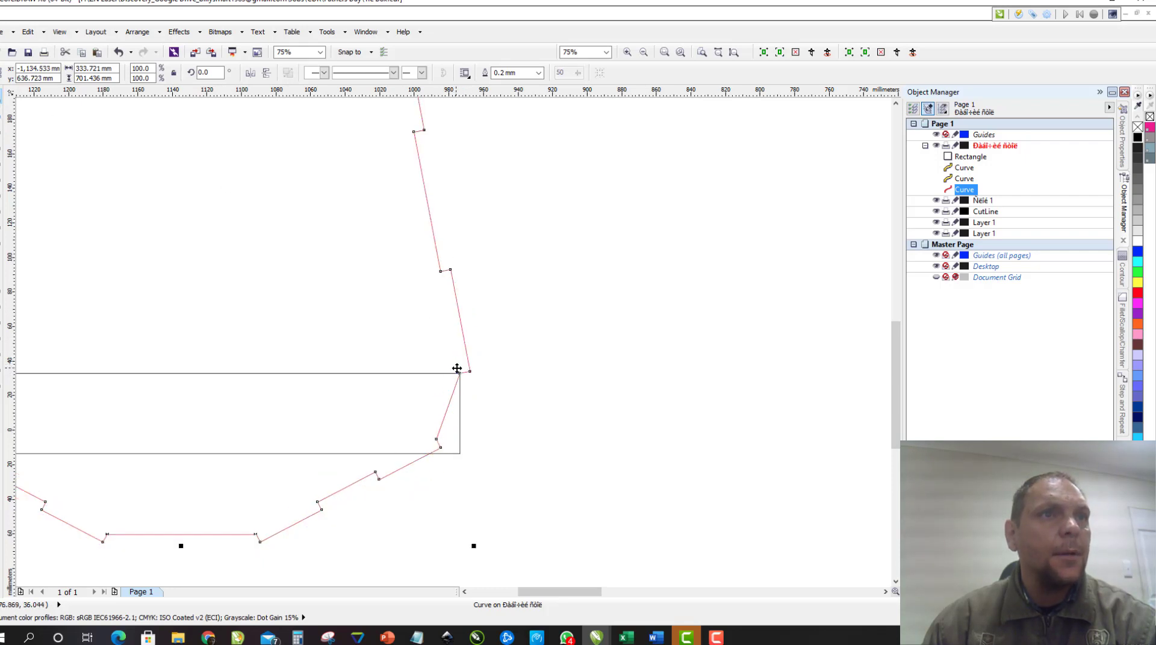
# Rotate the outline 79.2° about the rectangle's upper-right corner so its tabbed side lies along the rectangle's top edge
pyautogui.scroll(-1, 393, 299)
pyautogui.click(393, 299)
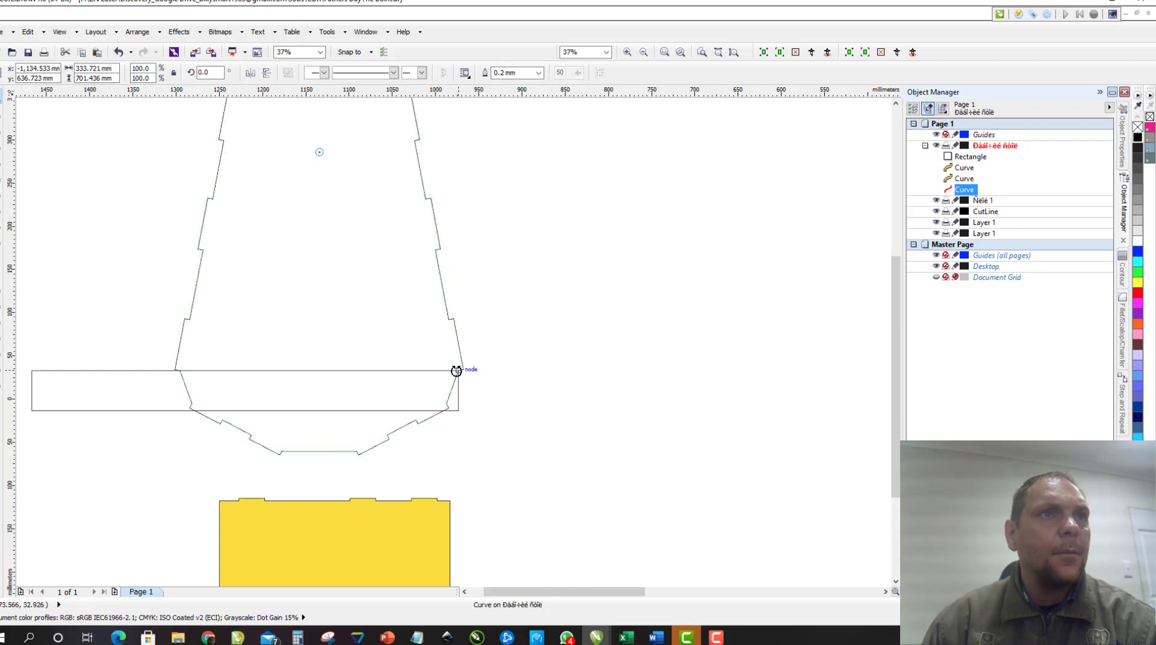
pyautogui.scroll(5, 458, 373)
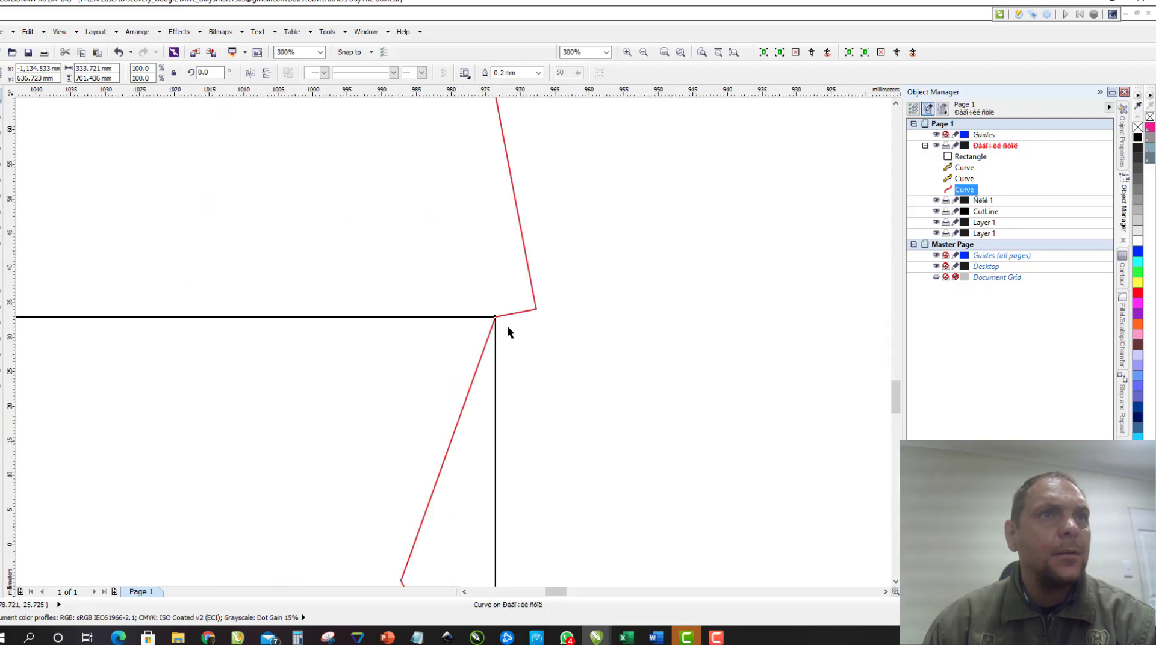
pyautogui.scroll(-6, 494, 330)
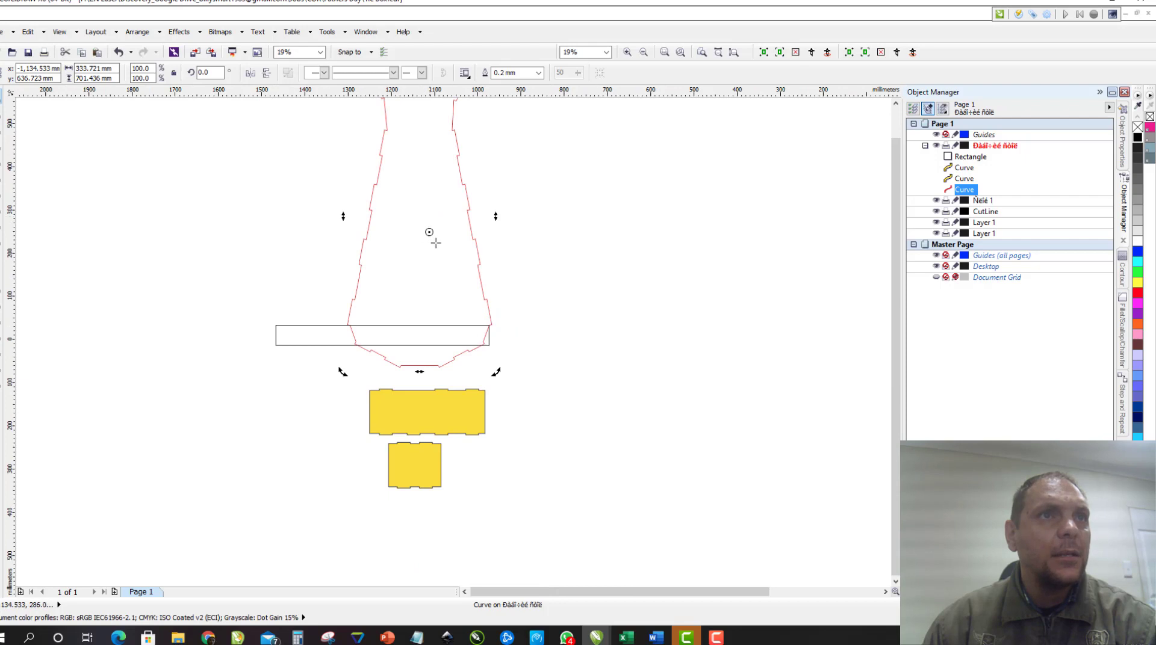
pyautogui.scroll(6, 489, 325)
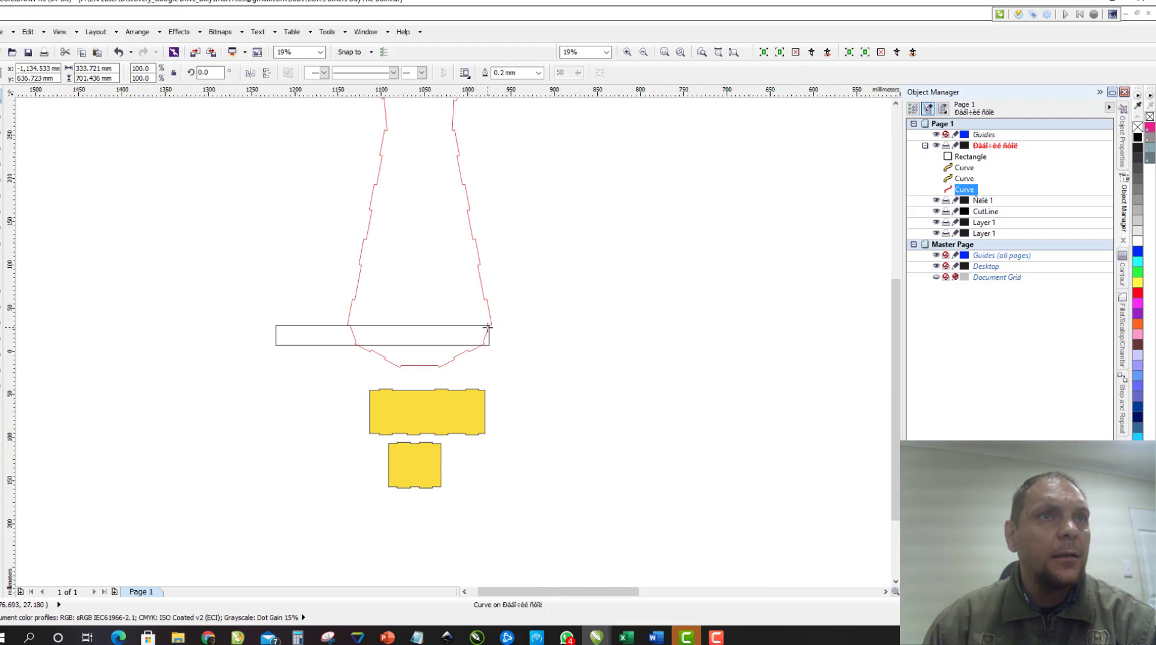
pyautogui.scroll(-6, 576, 378)
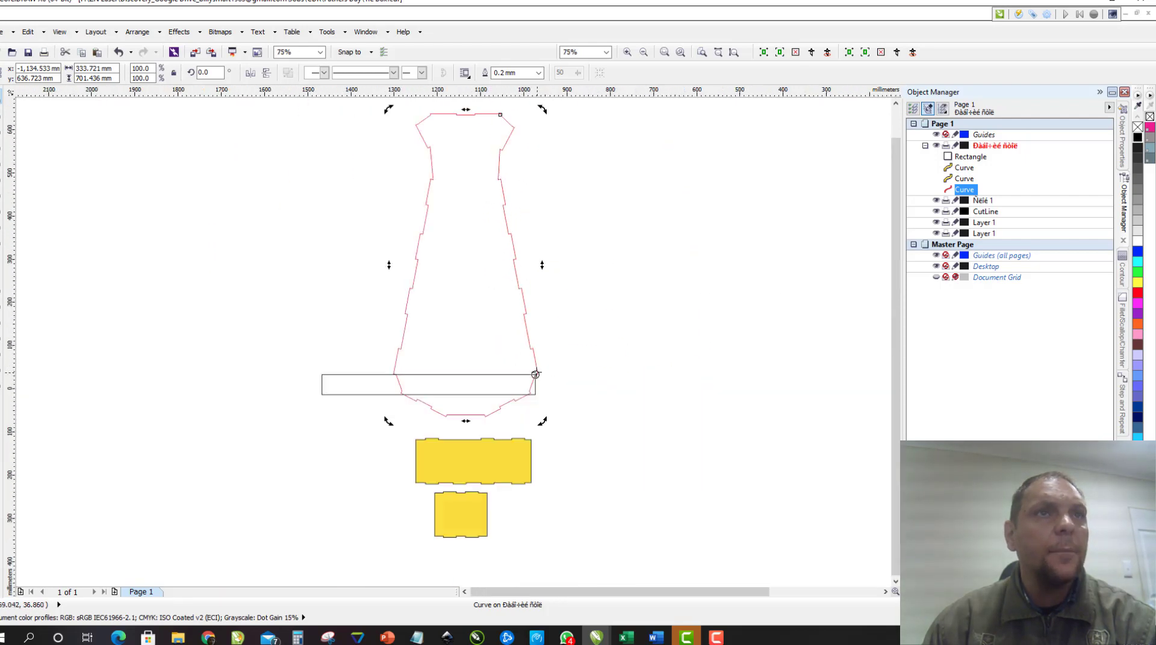
pyautogui.scroll(2, 530, 336)
pyautogui.moveTo(488, 185); pyautogui.dragTo(238, 498)
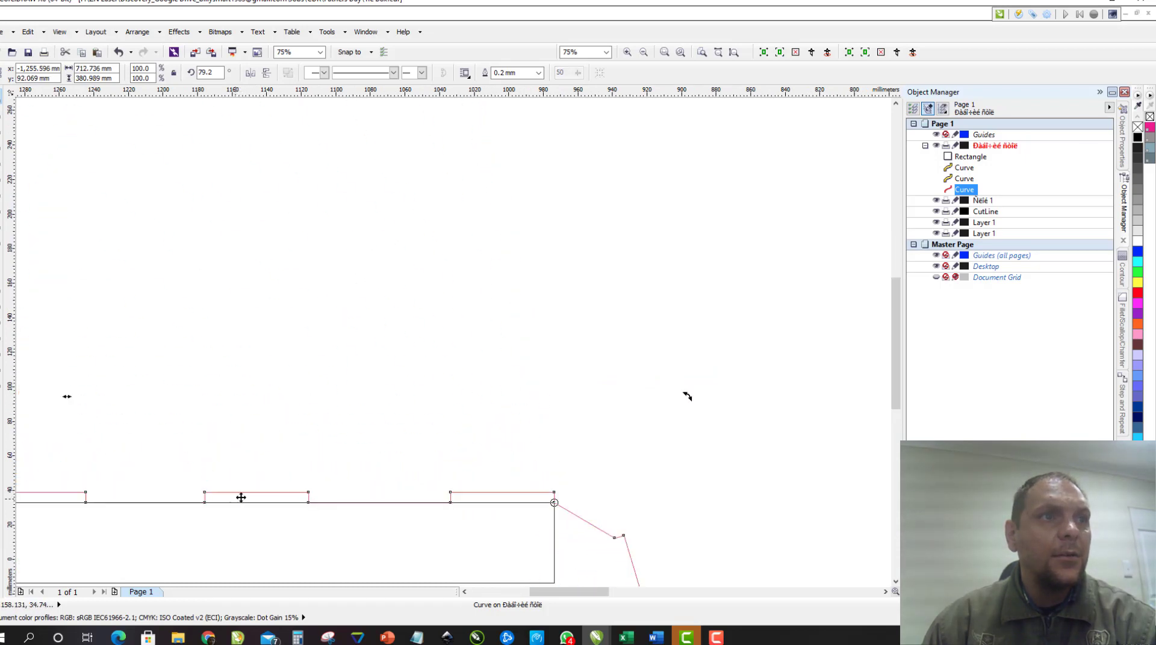
# Delete the reference rectangle beneath the rotated outline's tabbed edge
pyautogui.scroll(-3, 359, 429)
pyautogui.scroll(3, 443, 393)
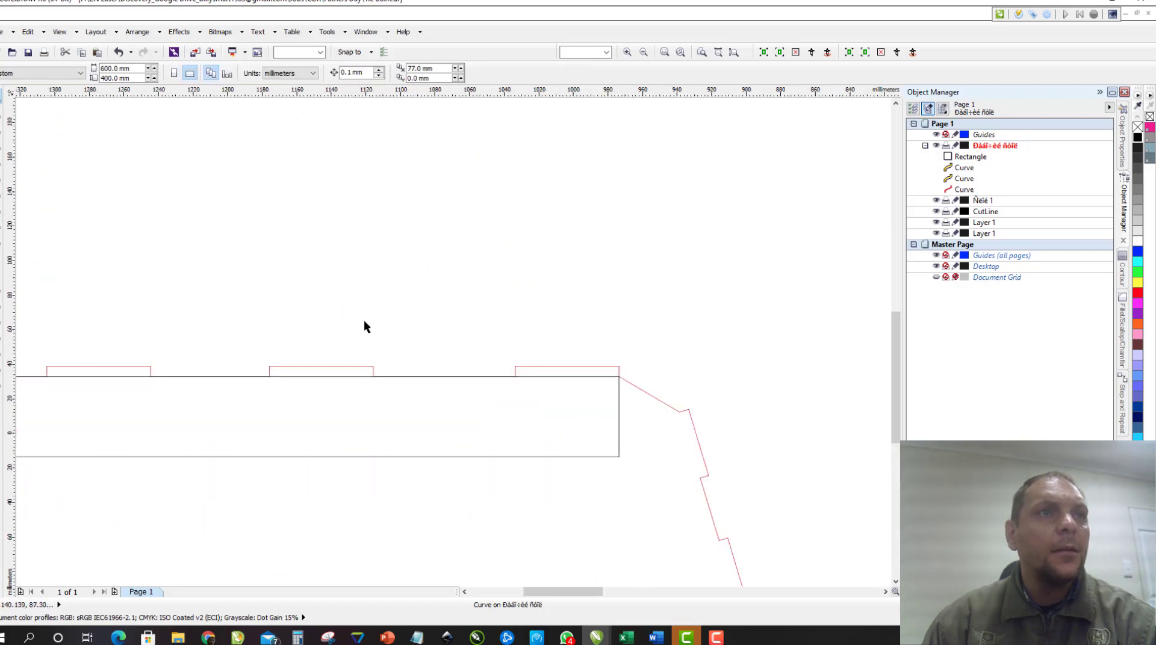
pyautogui.click(421, 424)
pyautogui.press('Delete')
pyautogui.scroll(-3, 401, 431)
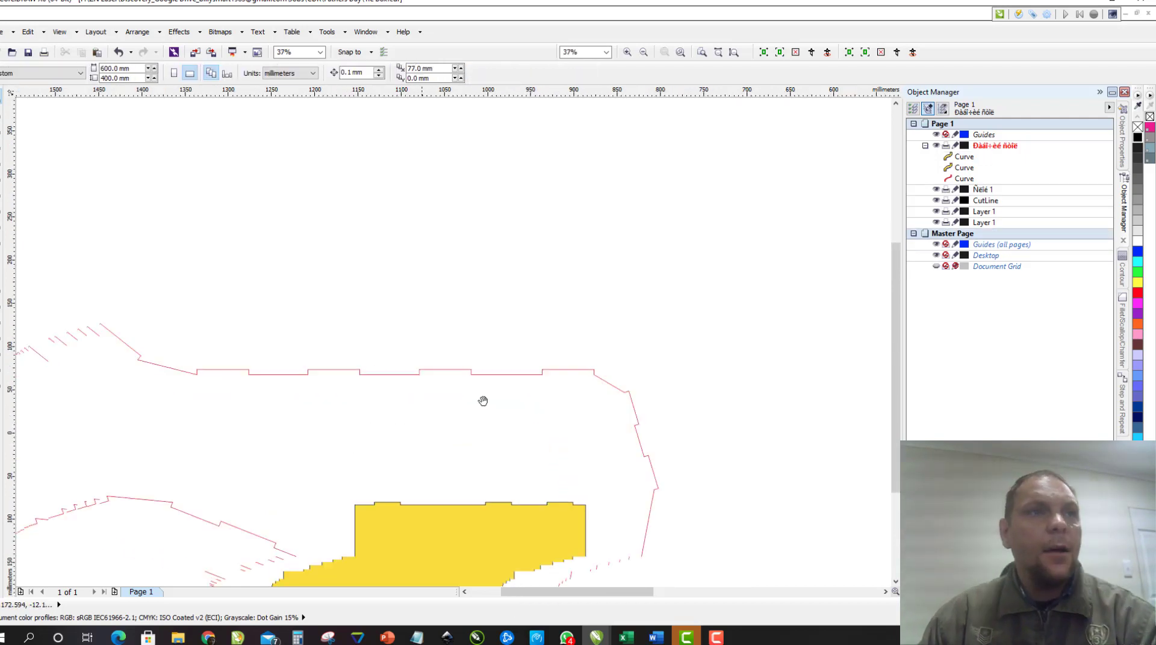
pyautogui.scroll(3, 317, 379)
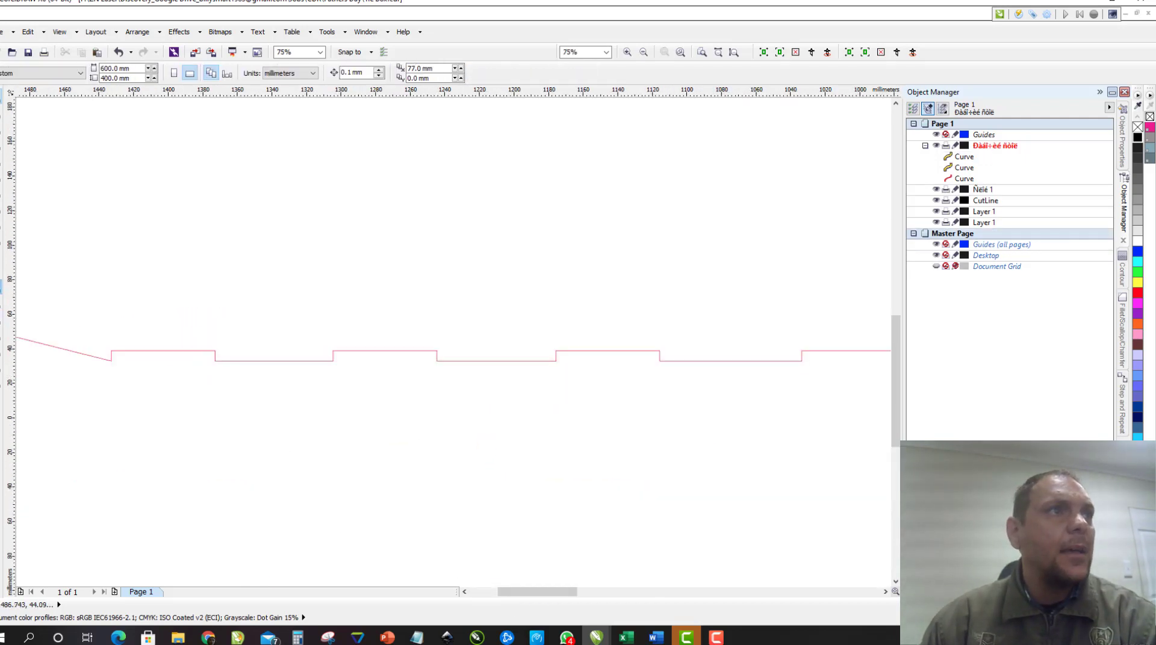
# Draw a trimming rectangle about 457 × 6 mm over the row of tabs along the outline's upper edge
pyautogui.click(1, 286)
pyautogui.moveTo(436, 351); pyautogui.dragTo(436, 362)
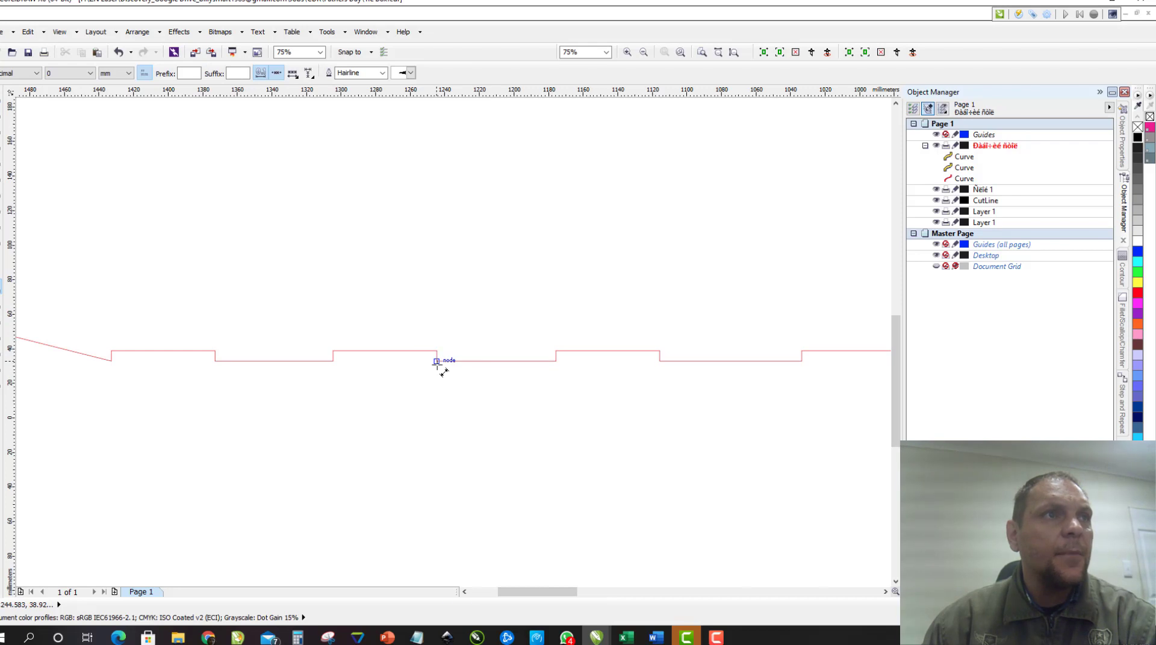
pyautogui.click(2, 199)
pyautogui.scroll(-2, 133, 295)
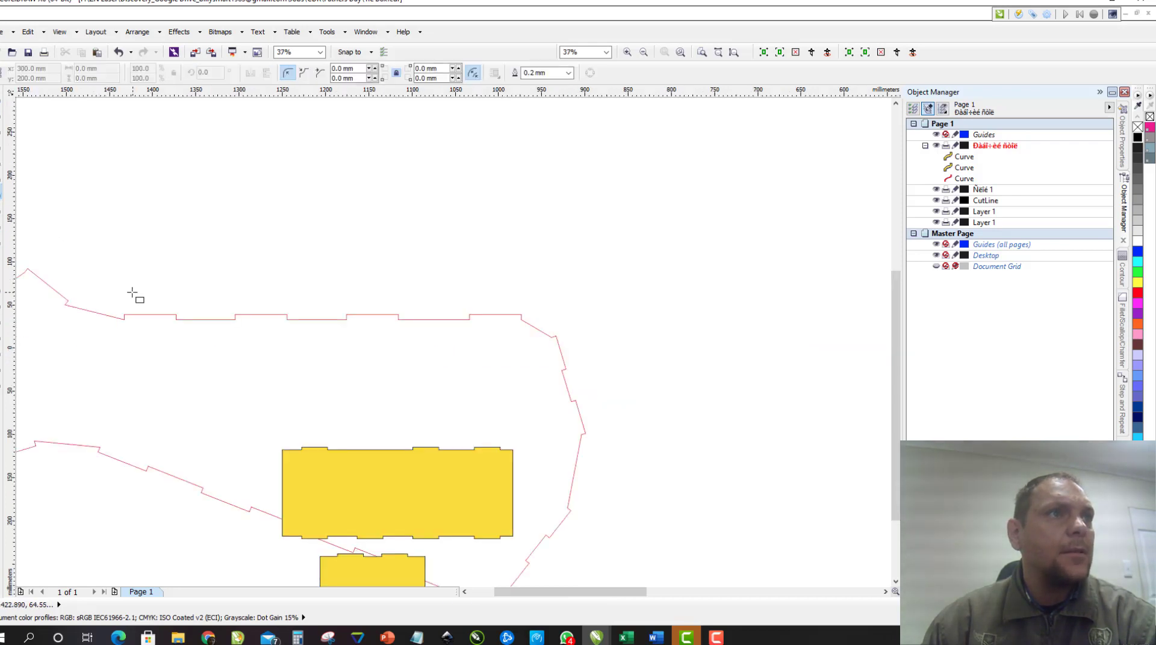
pyautogui.moveTo(124, 315); pyautogui.dragTo(659, 303)
pyautogui.scroll(4, 472, 318)
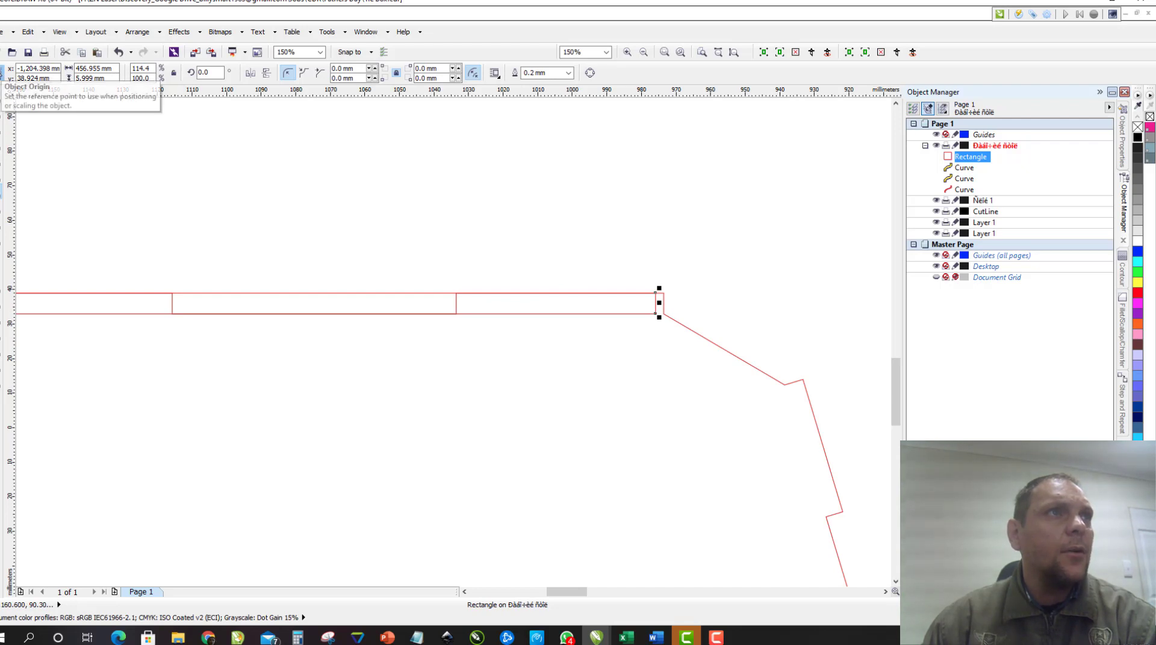
# Set the trimming rectangle's height to 3 mm and fill it with yellow
pyautogui.moveTo(113, 79); pyautogui.dragTo(66, 80)
pyautogui.write('3')
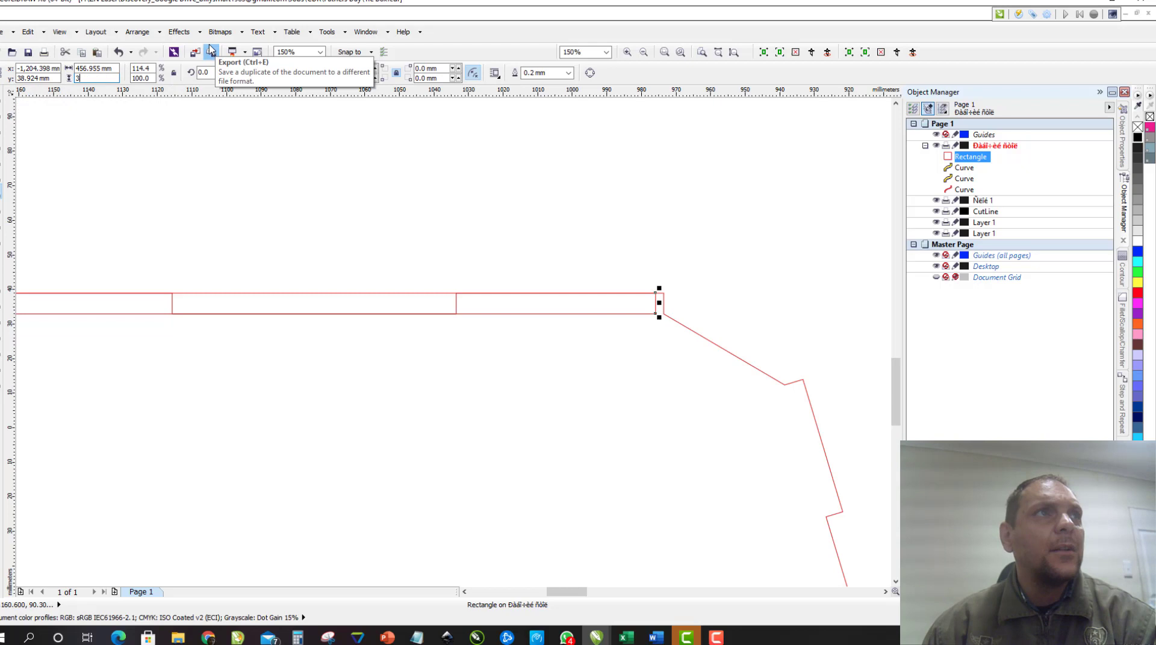
pyautogui.press('Return')
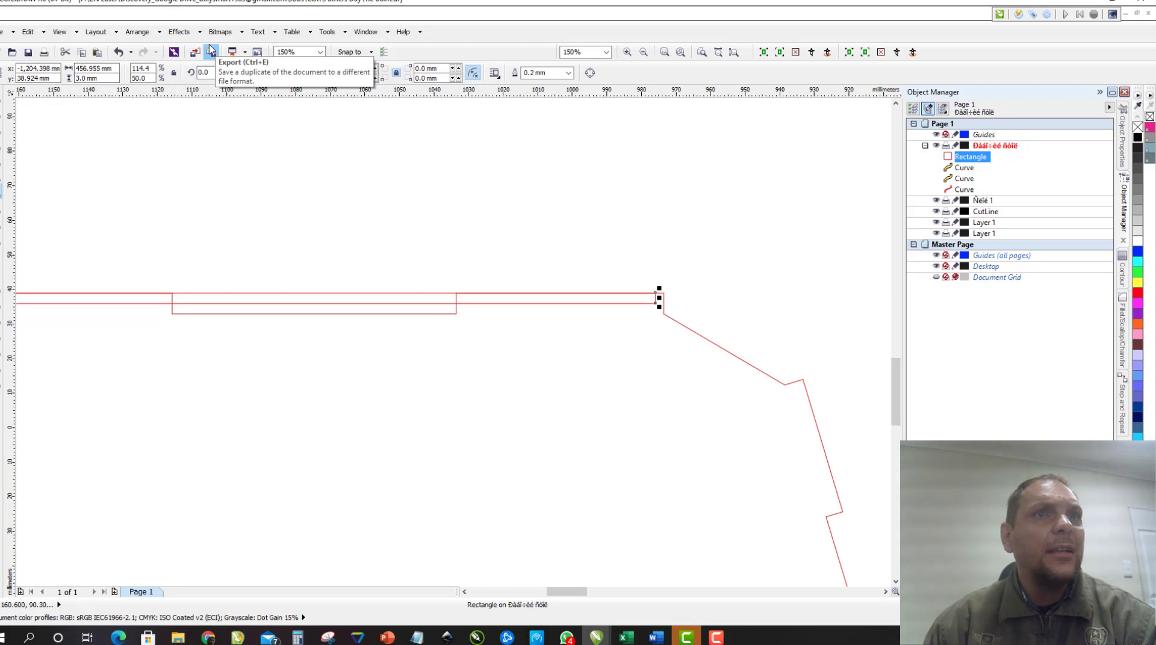
pyautogui.click(1138, 282)
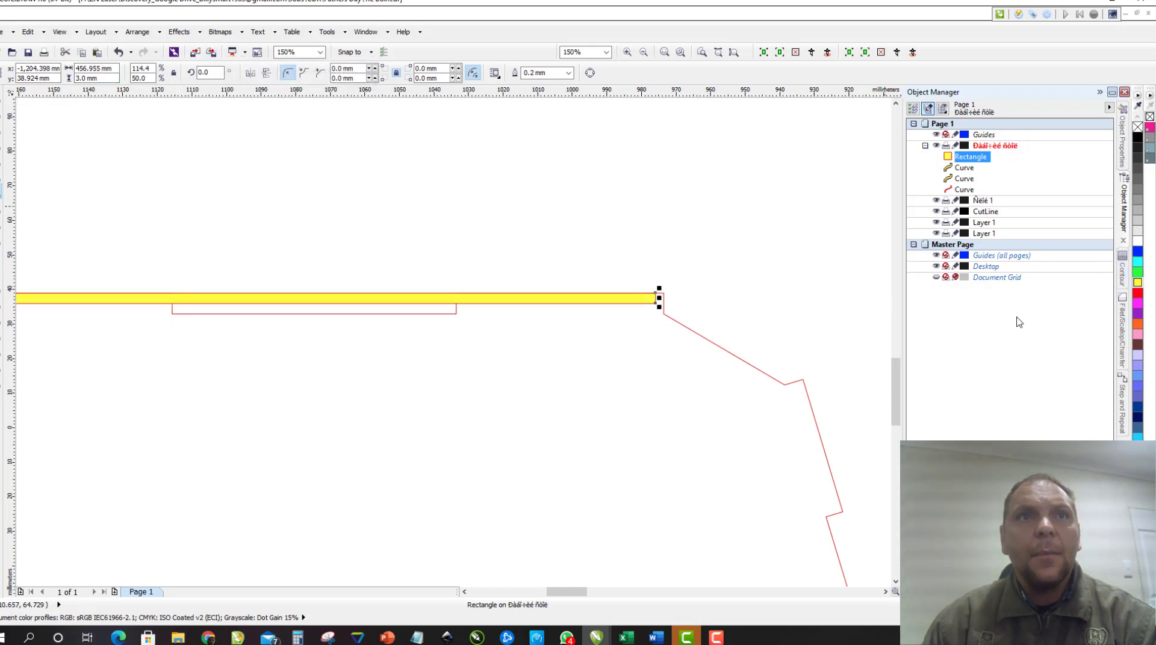
# Stretch the yellow strip's right end to the last tab's outer corner, making it about 461 mm long
pyautogui.scroll(2, 685, 309)
pyautogui.moveTo(633, 288); pyautogui.dragTo(659, 288)
pyautogui.scroll(-6, 656, 289)
pyautogui.scroll(4, 207, 301)
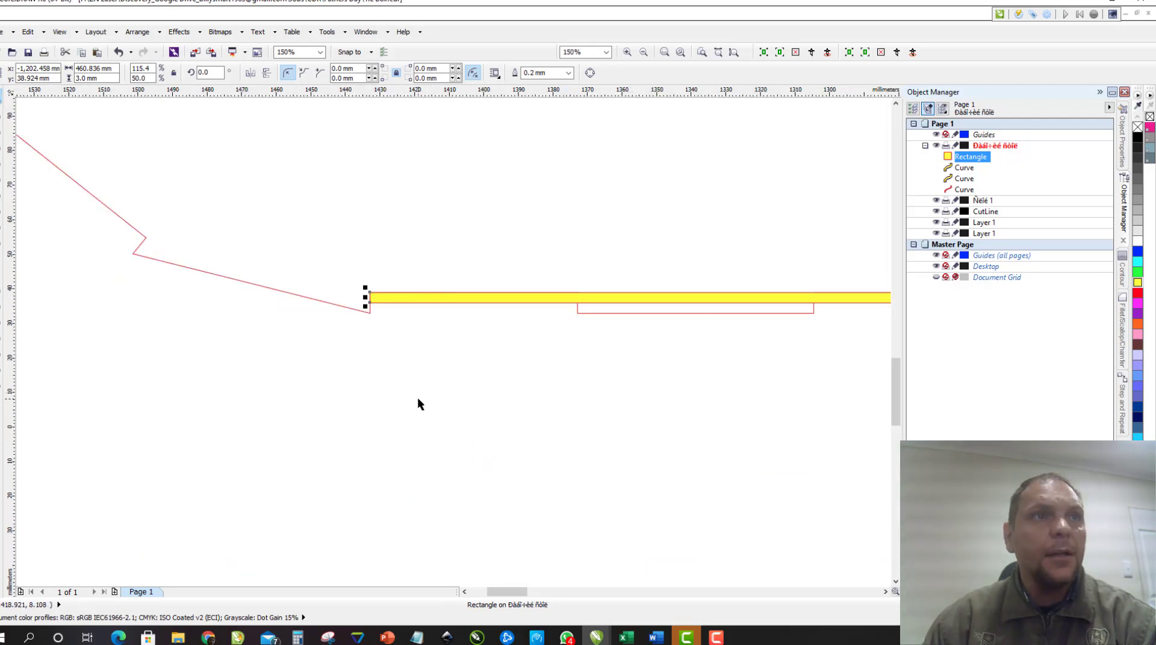
# Trim the red outline with the yellow strip to cut the upper-edge tabs back
pyautogui.moveTo(417, 397); pyautogui.dragTo(454, 234)
pyautogui.click(441, 73)
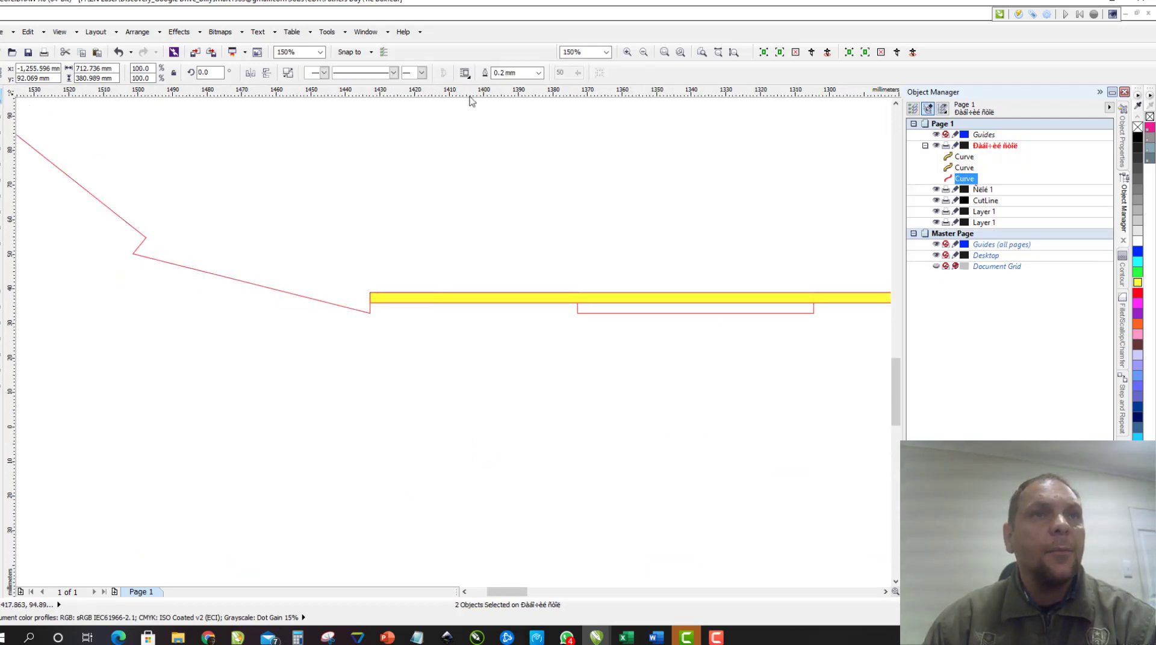
pyautogui.scroll(-4, 589, 305)
pyautogui.scroll(2, 491, 329)
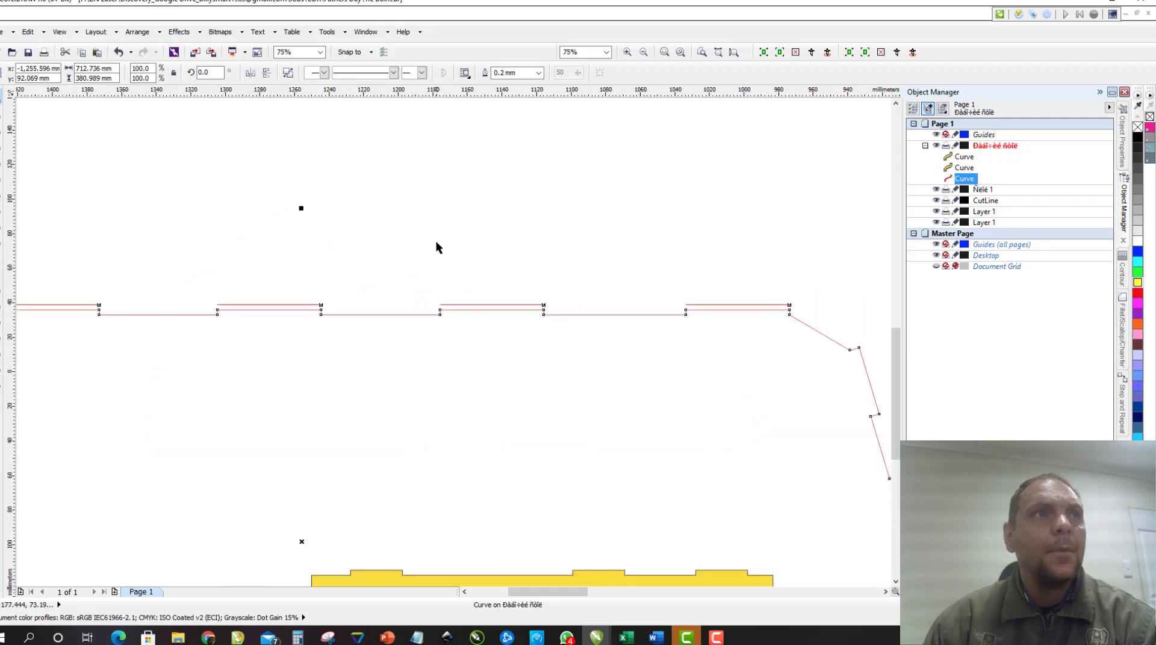
pyautogui.click(436, 244)
pyautogui.press('F6')
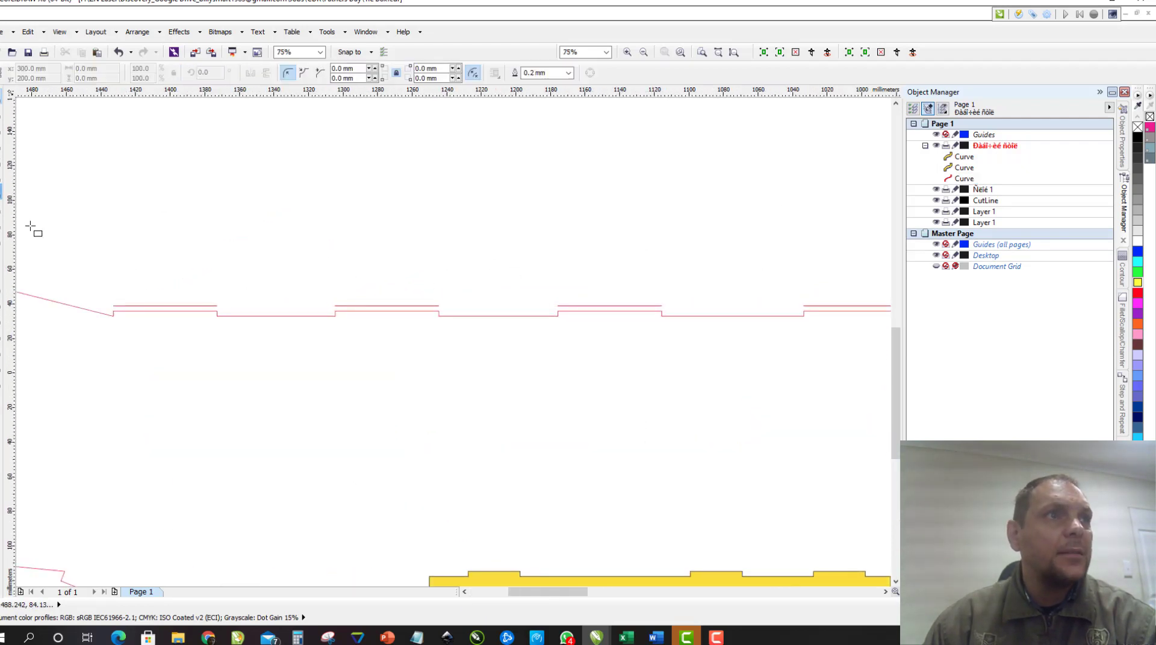
pyautogui.moveTo(59, 249); pyautogui.dragTo(359, 268)
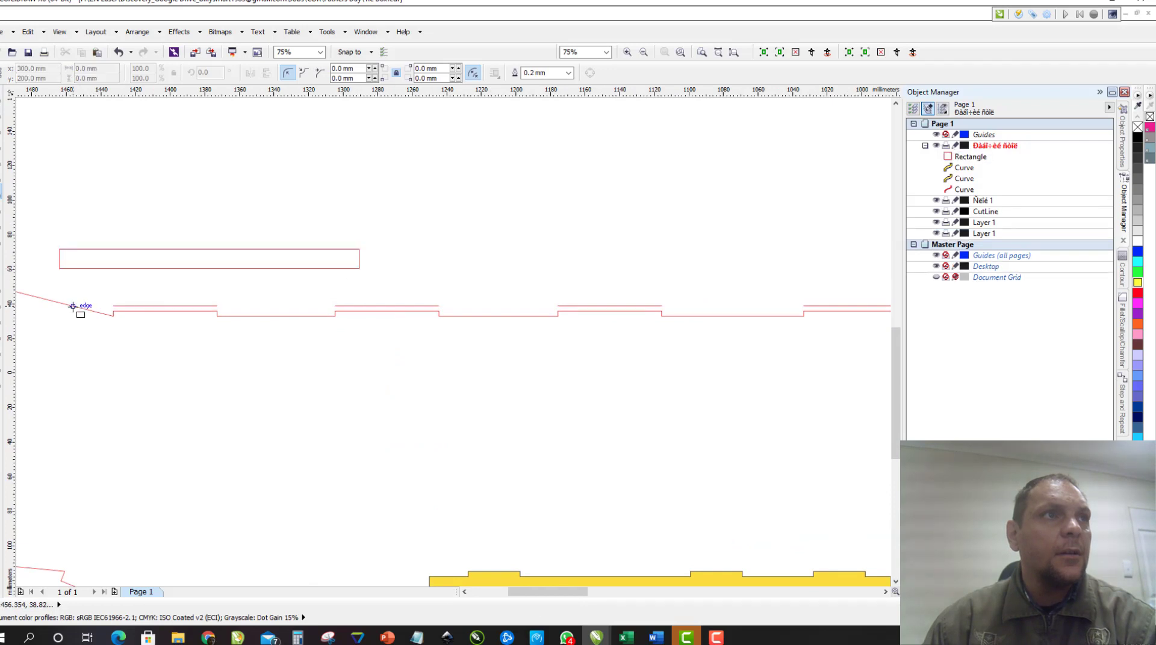
pyautogui.hotkey('ctrl', 'z')
pyautogui.scroll(1, 87, 288)
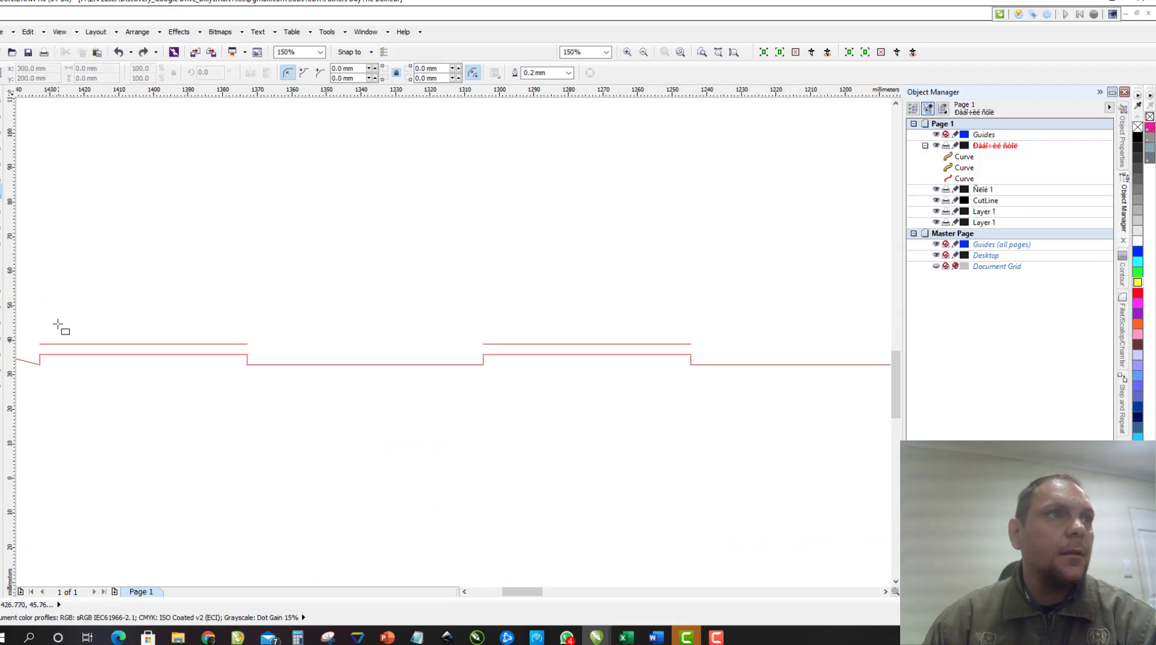
pyautogui.moveTo(39, 321); pyautogui.dragTo(40, 348)
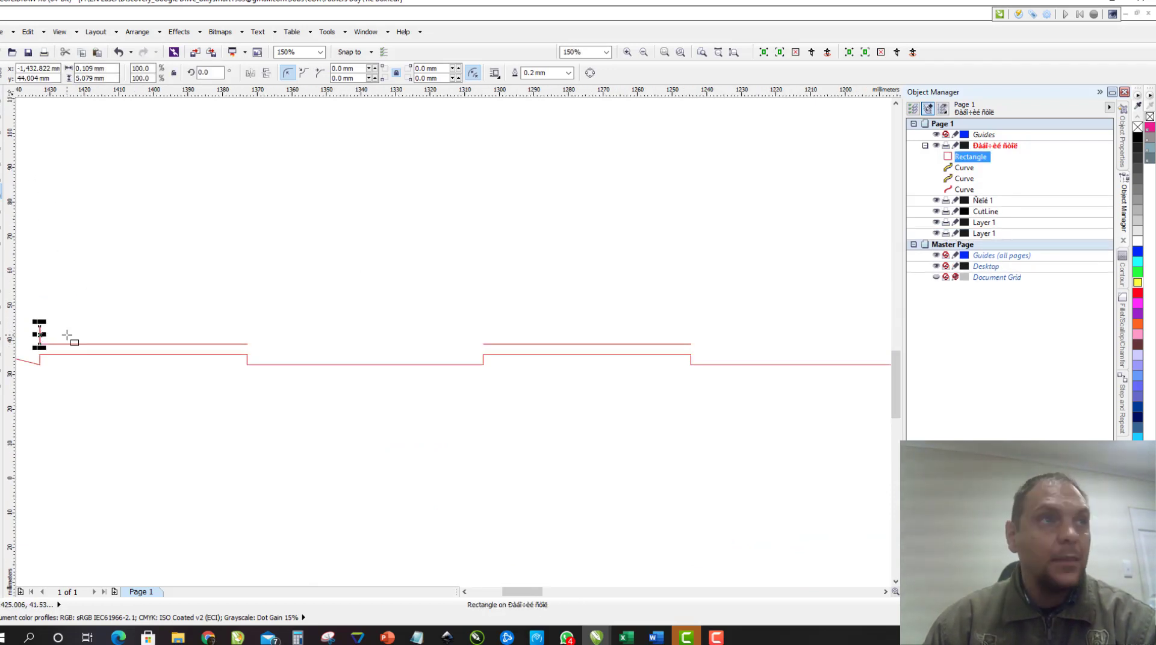
pyautogui.hotkey('ctrl', 'z')
# Cover the leftover lines above the tabs with a rectangle about 532 × 5 mm and trim them off the outline
pyautogui.moveTo(35, 334); pyautogui.dragTo(274, 350)
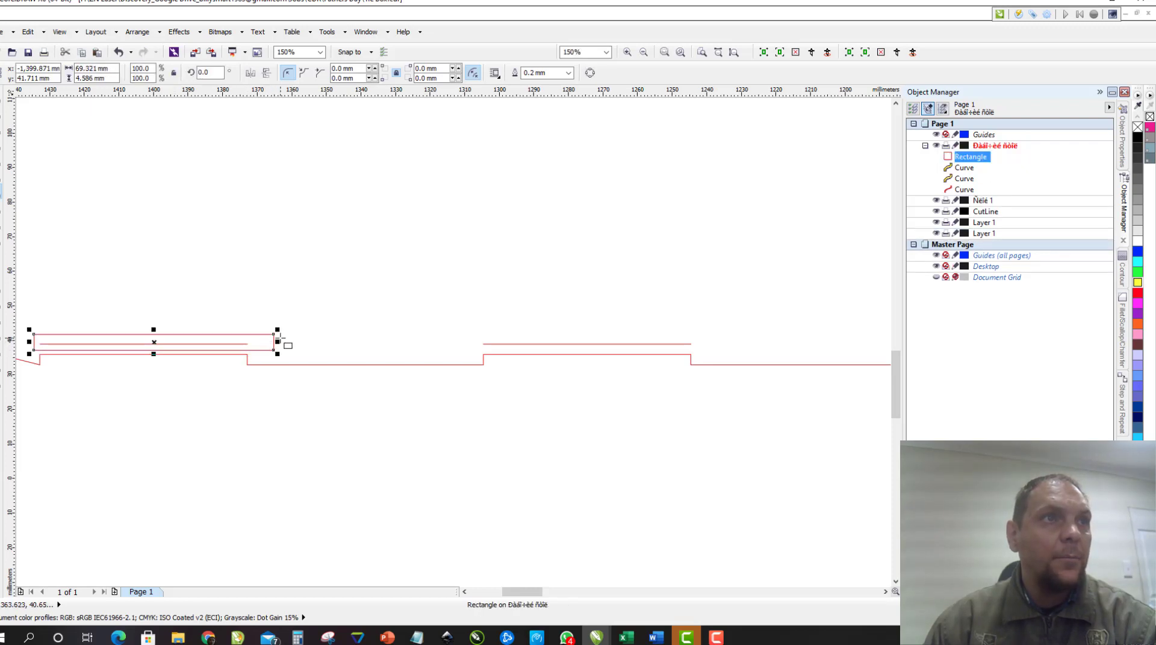
pyautogui.scroll(-5, 278, 343)
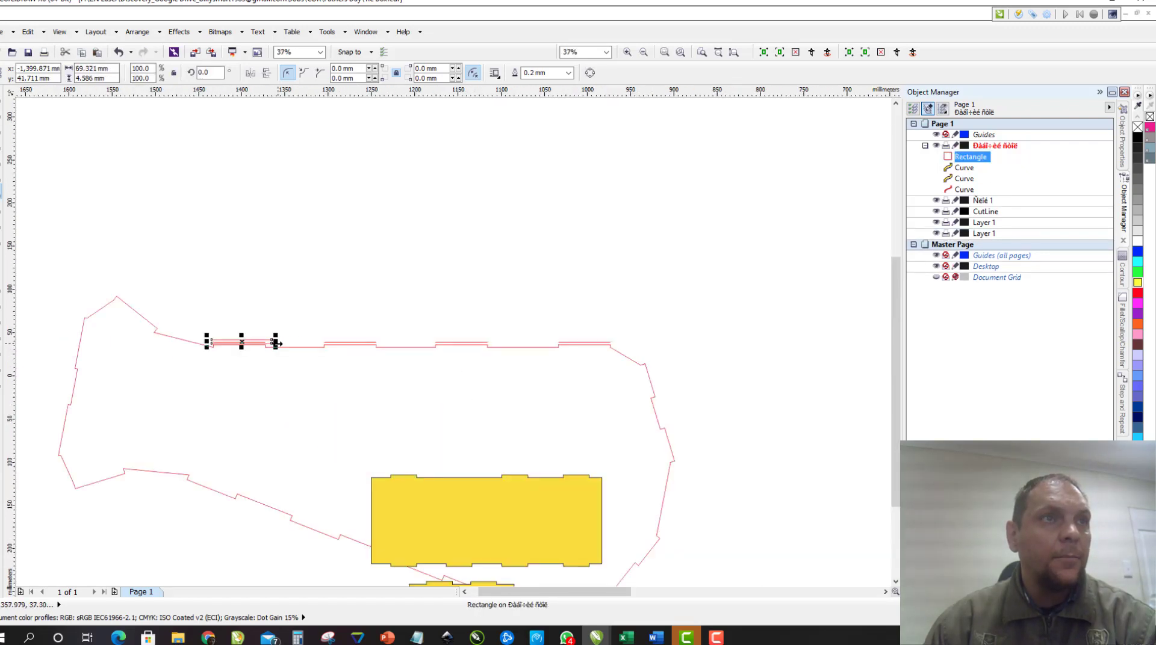
pyautogui.moveTo(281, 342); pyautogui.dragTo(675, 341)
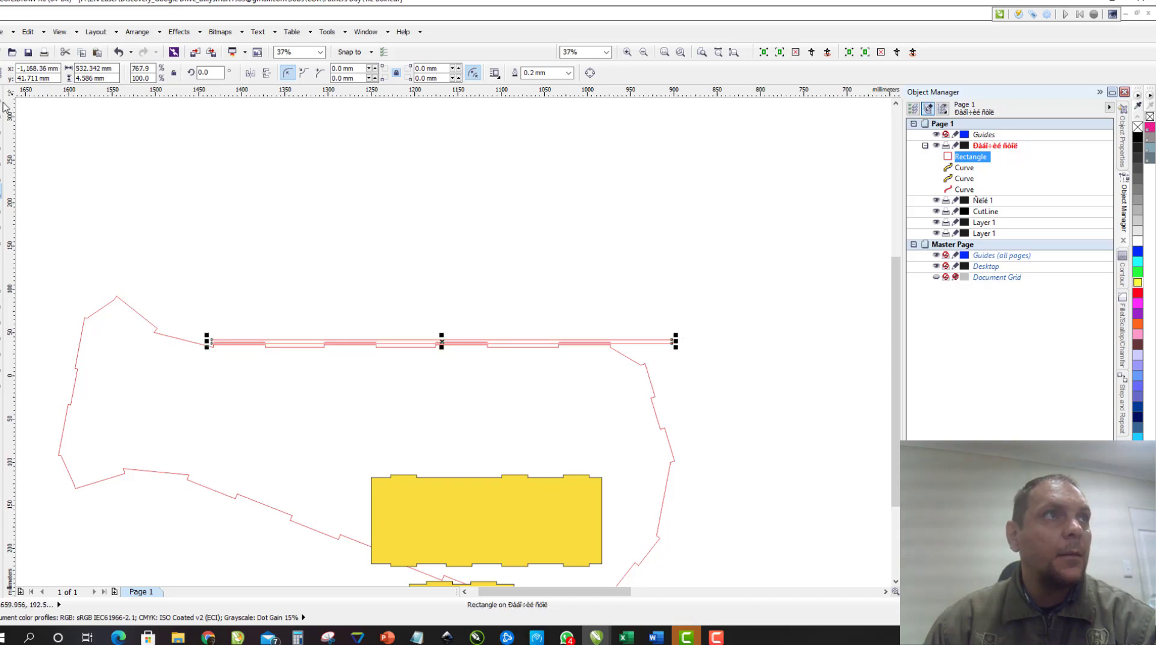
pyautogui.keyDown('shift'); pyautogui.click(408, 416); pyautogui.keyUp('shift')
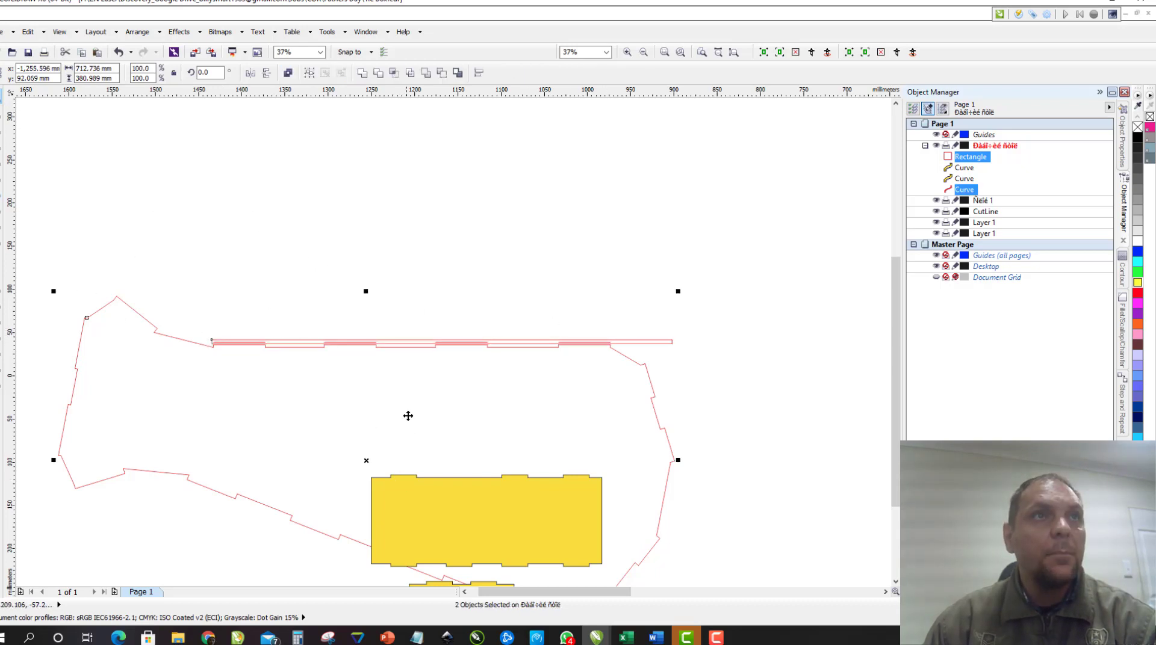
pyautogui.click(441, 76)
pyautogui.scroll(4, 385, 348)
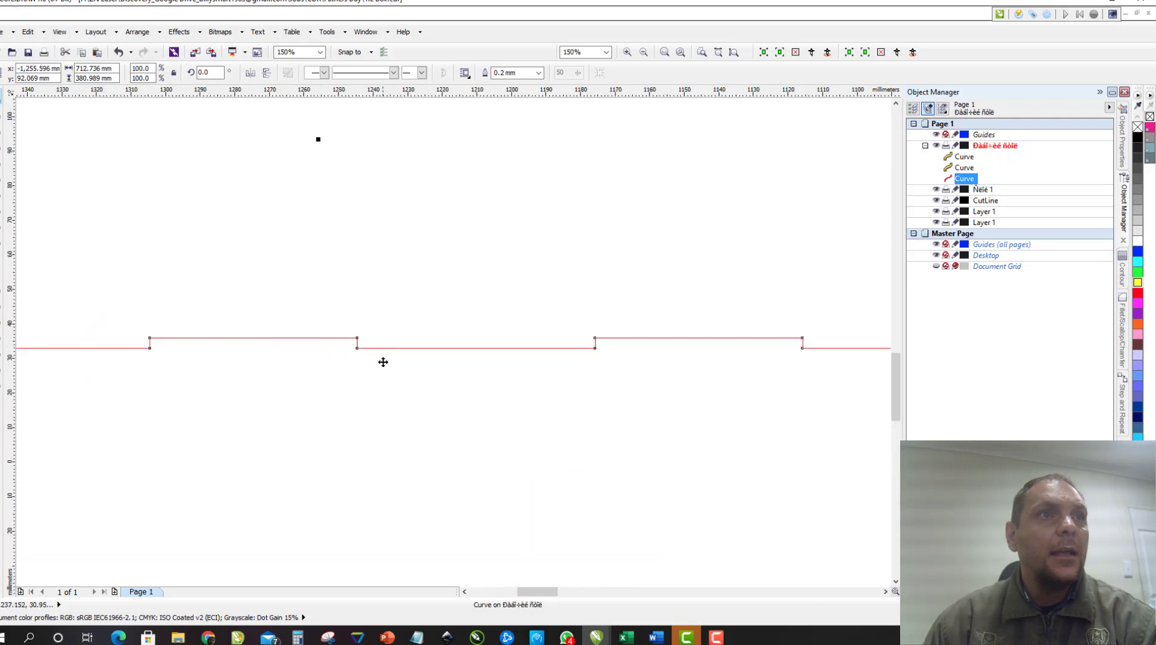
# Dimension the depth of a trimmed tab near the middle of the outline's upper edge
pyautogui.click(1, 294)
pyautogui.scroll(2, 369, 367)
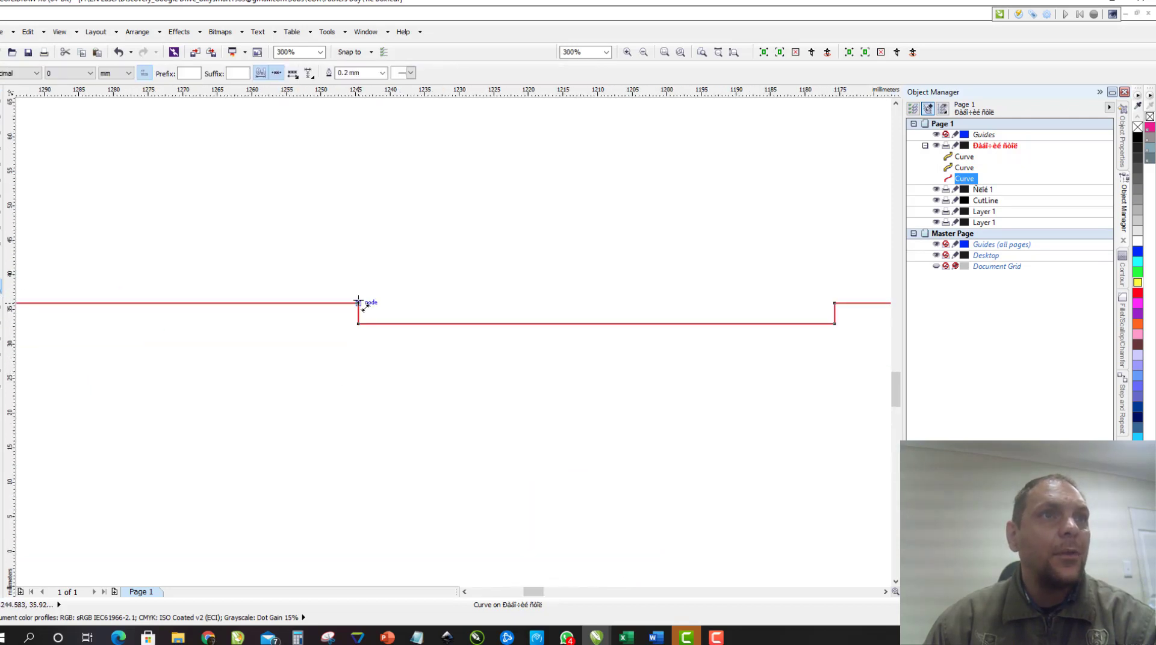
pyautogui.moveTo(358, 303); pyautogui.dragTo(359, 324)
pyautogui.click(480, 312)
pyautogui.scroll(-4, 519, 446)
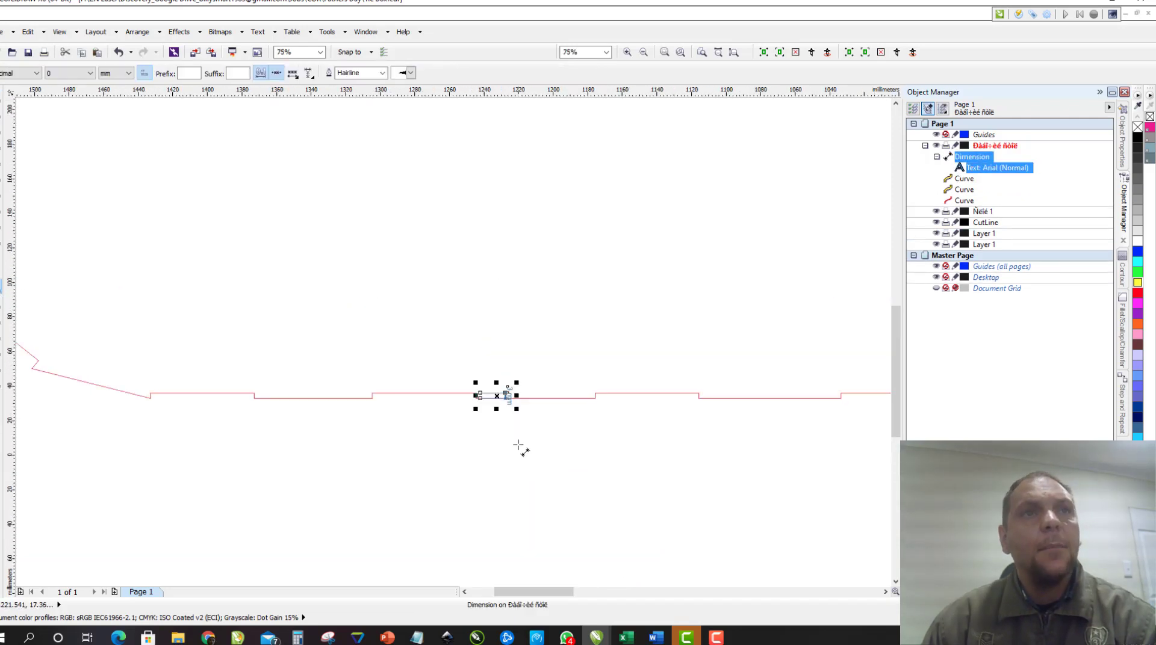
pyautogui.scroll(-2, 519, 445)
pyautogui.press('Escape')
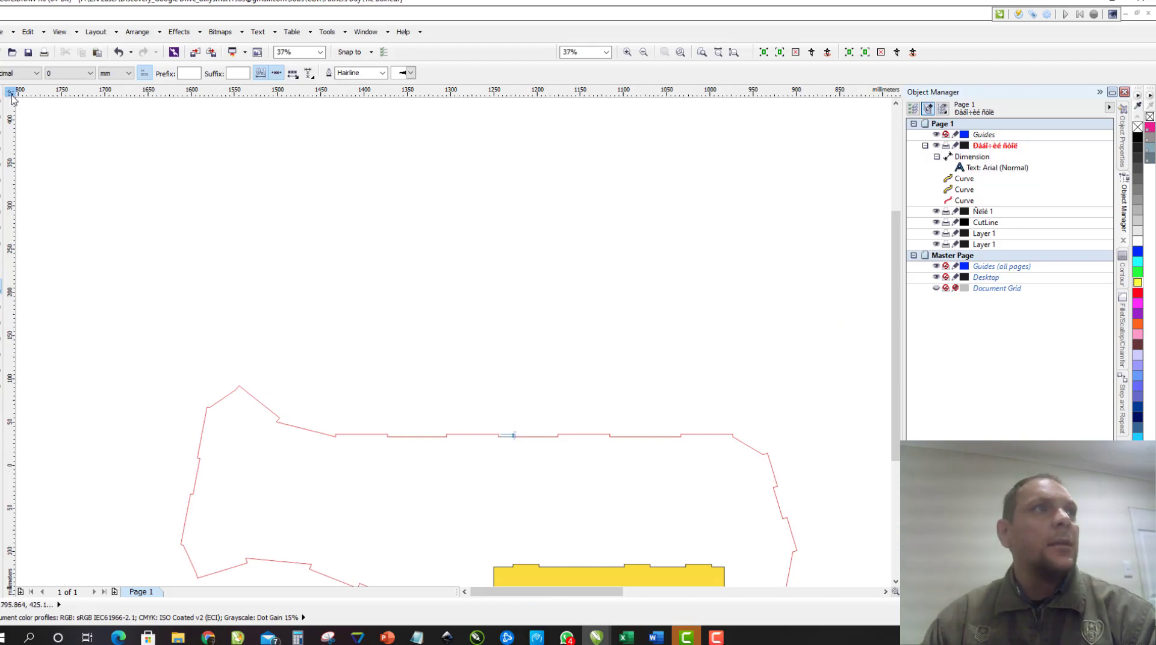
# Move the large yellow panel to the right, clear of the red outline
pyautogui.press('space')
pyautogui.scroll(-4, 357, 376)
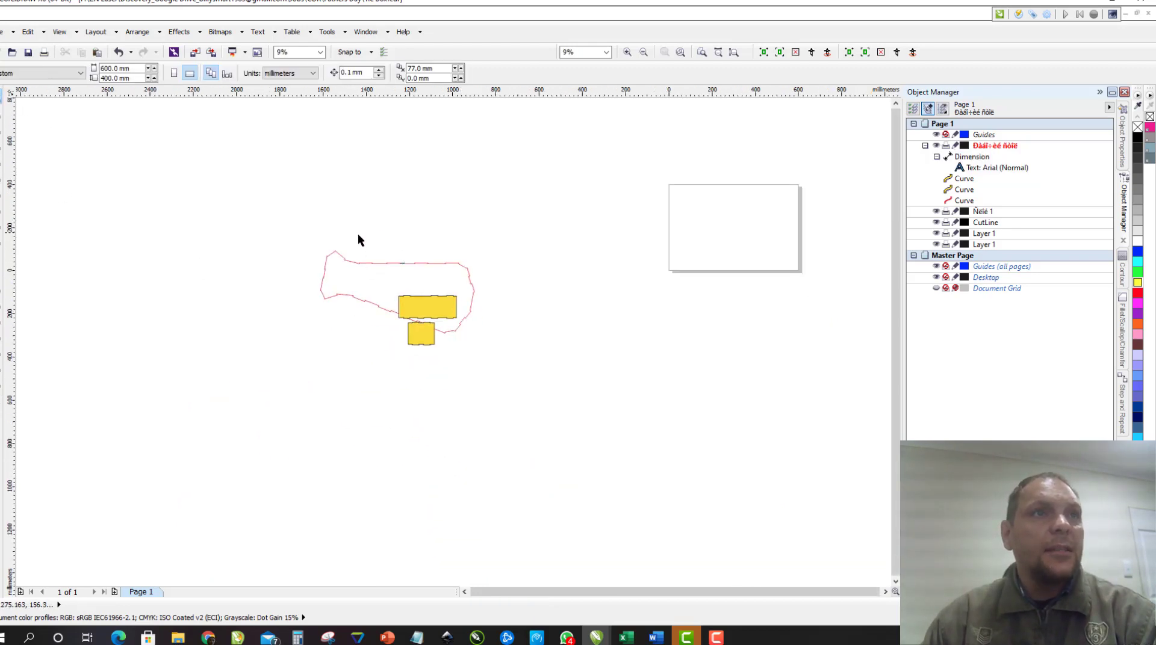
pyautogui.scroll(1, 431, 312)
pyautogui.moveTo(319, 305); pyautogui.dragTo(479, 306)
pyautogui.scroll(2, 479, 309)
# Scale the large yellow panel to 200% and move it right until it clears the red outline
pyautogui.press('F6')
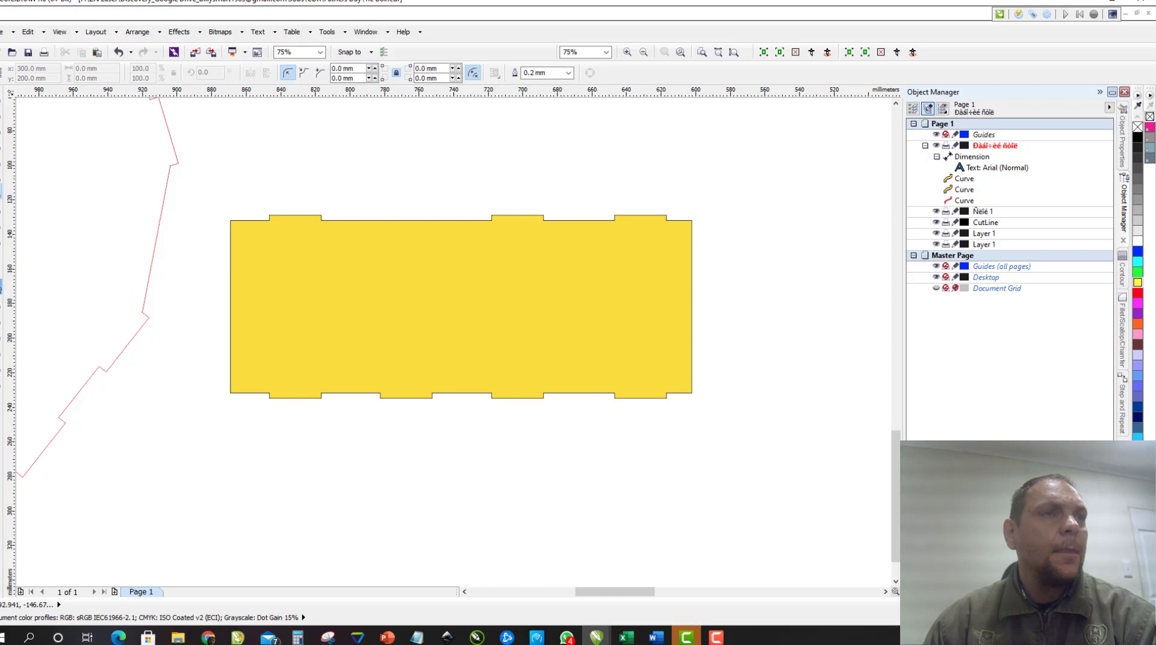
pyautogui.click(2, 288)
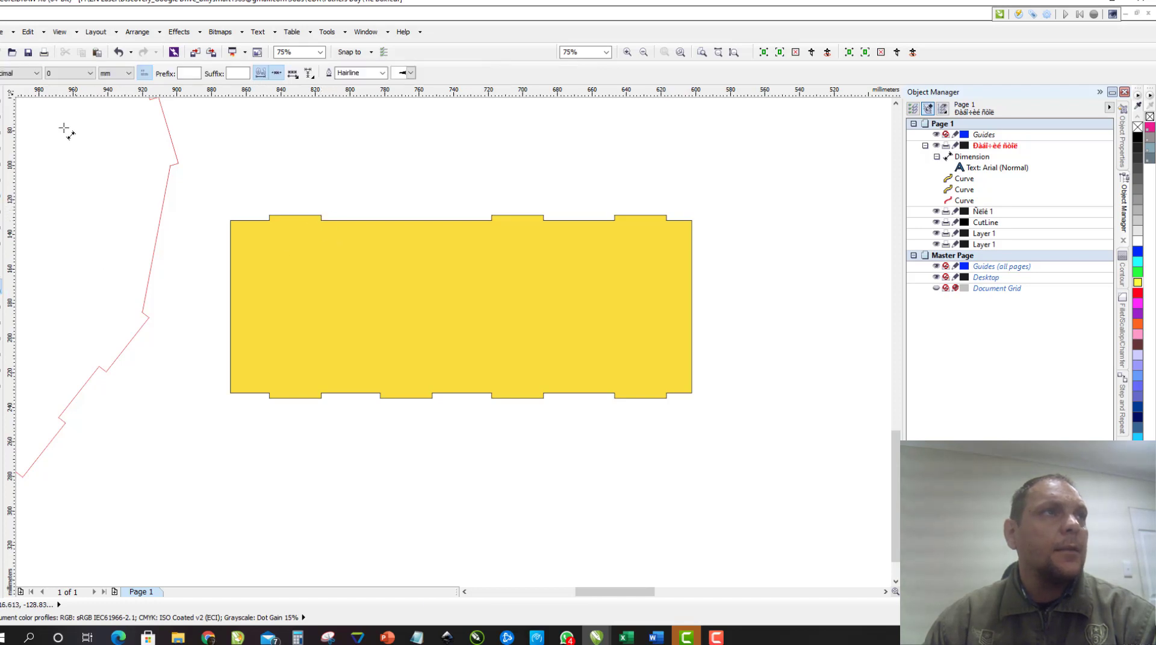
pyautogui.press('space')
pyautogui.click(290, 260)
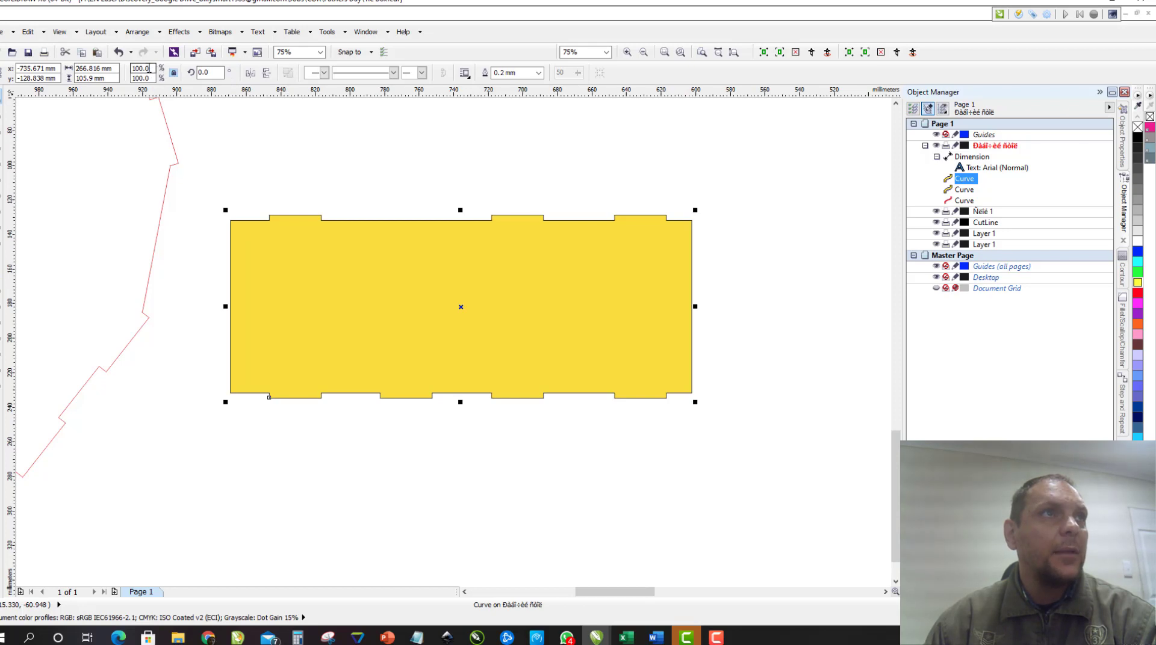
pyautogui.doubleClick(147, 68)
pyautogui.write('200')
pyautogui.press('Return')
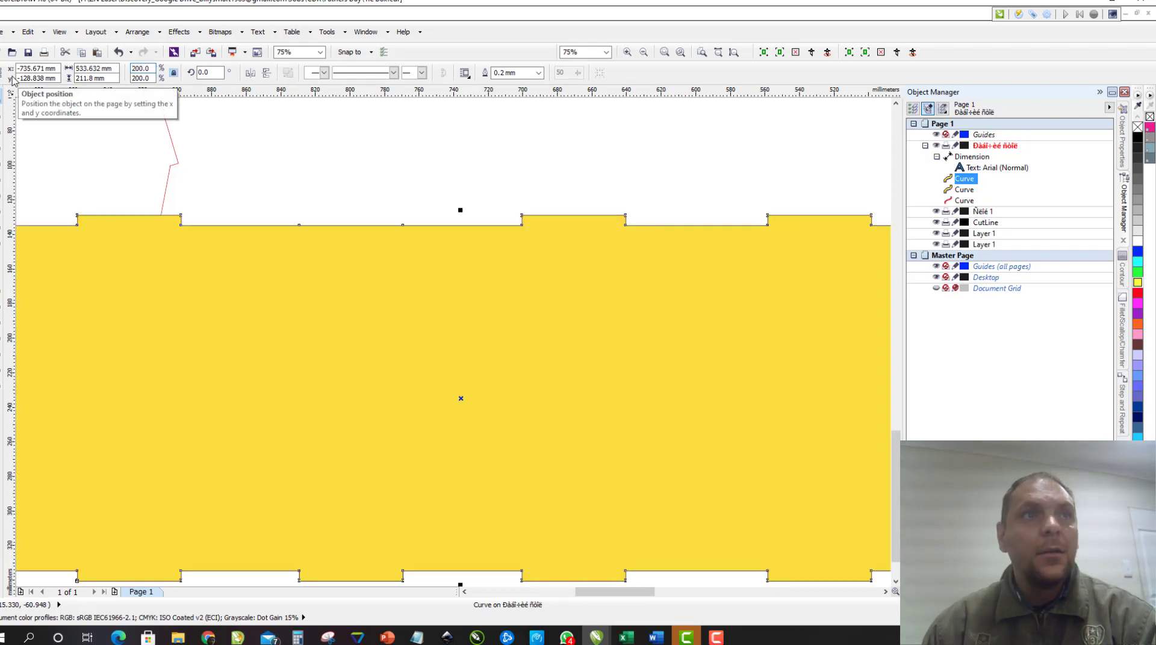
pyautogui.press('F3')
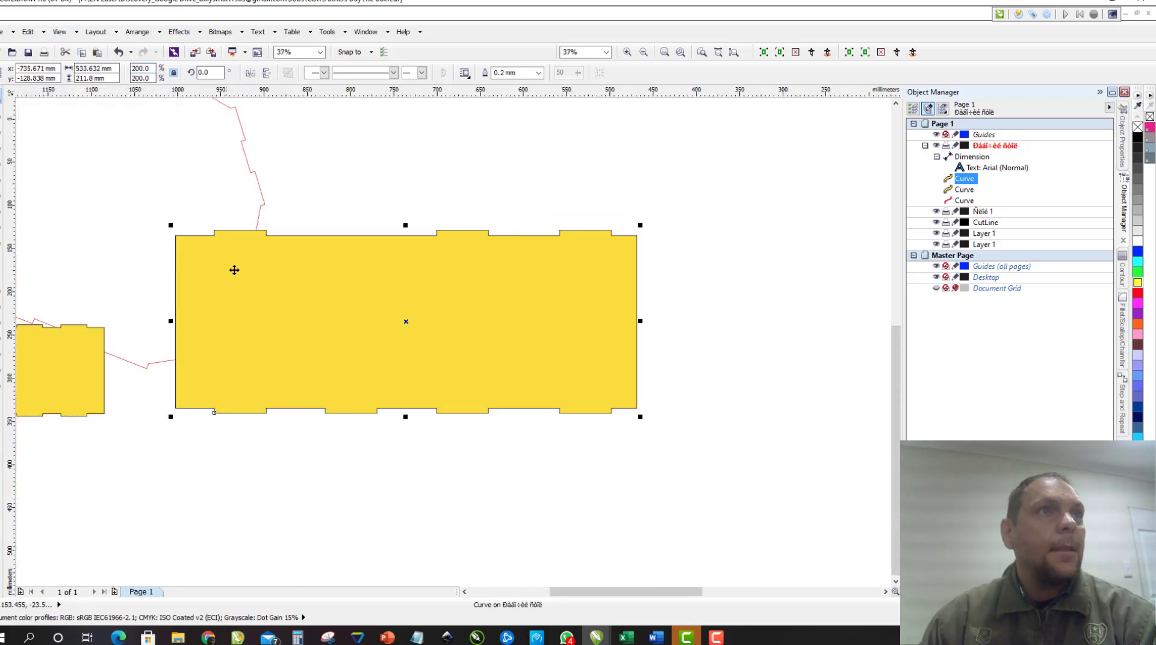
pyautogui.moveTo(234, 270); pyautogui.dragTo(366, 273)
pyautogui.click(516, 477)
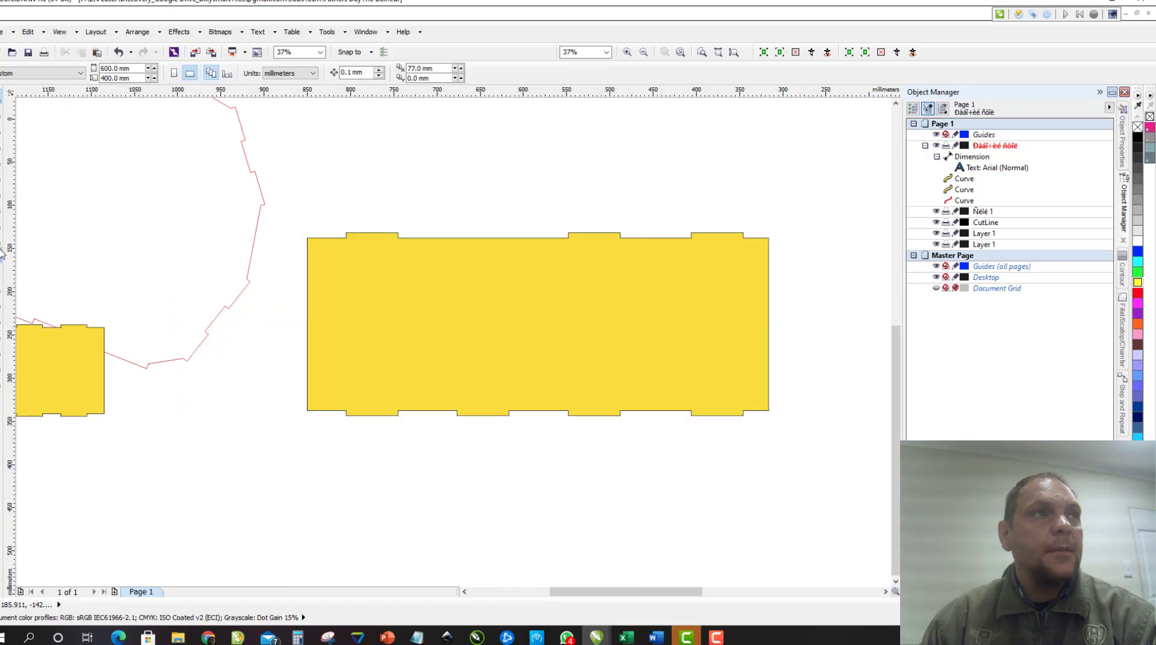
pyautogui.click(2, 286)
pyautogui.scroll(1, 386, 260)
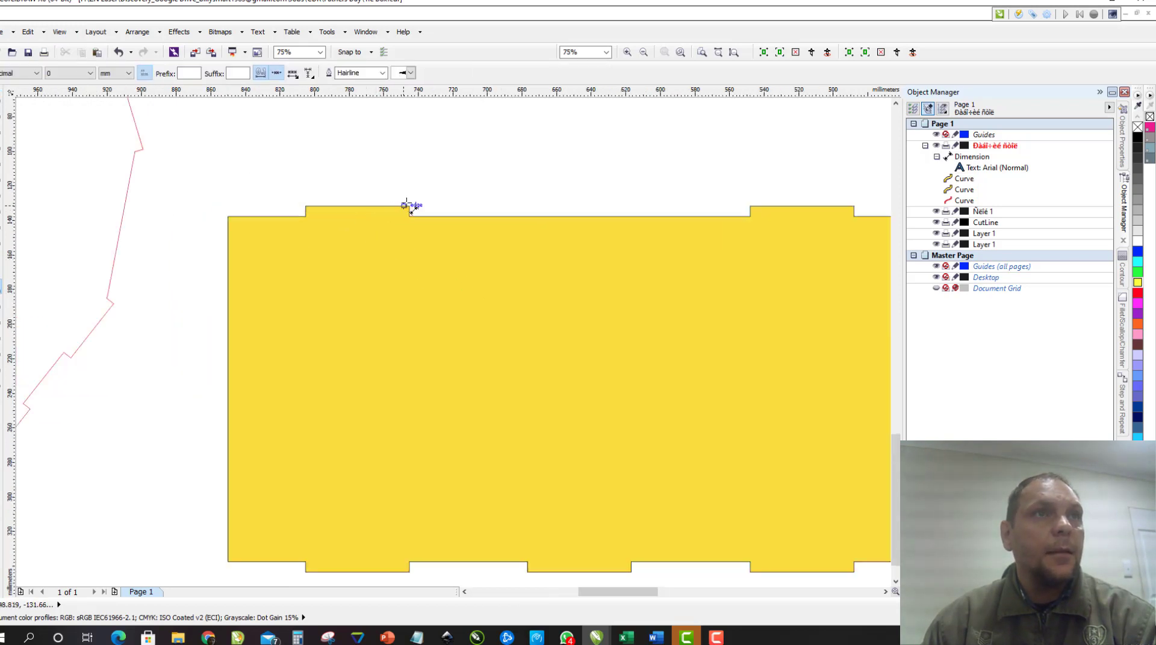
pyautogui.scroll(-1, 508, 302)
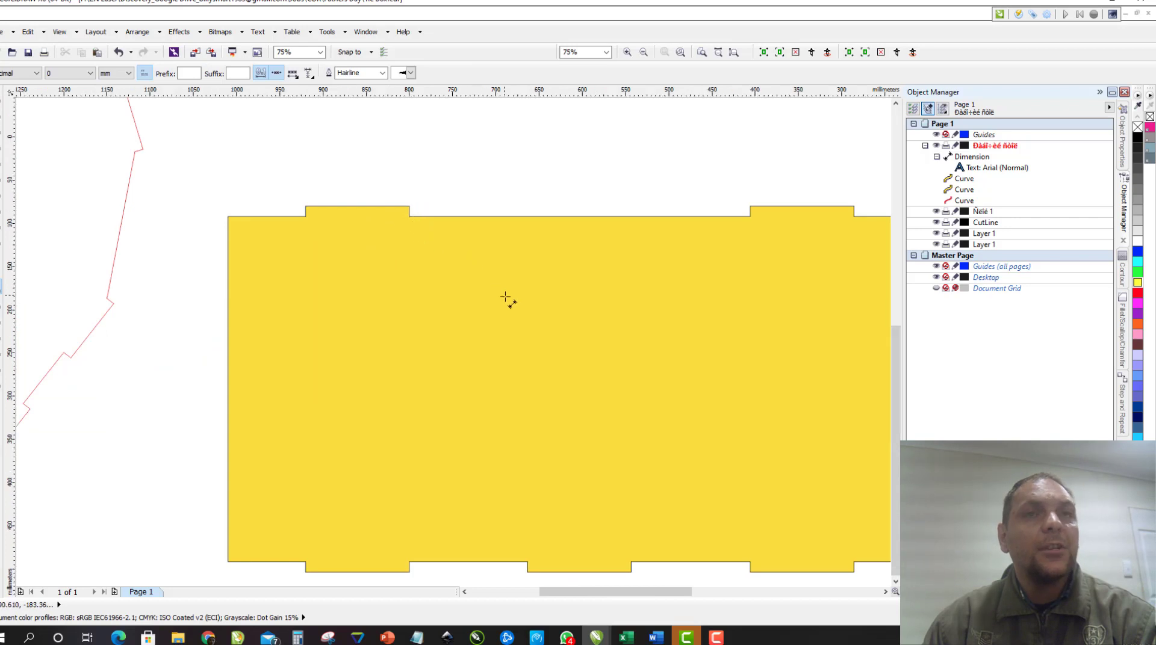
pyautogui.moveTo(574, 391); pyautogui.dragTo(431, 399)
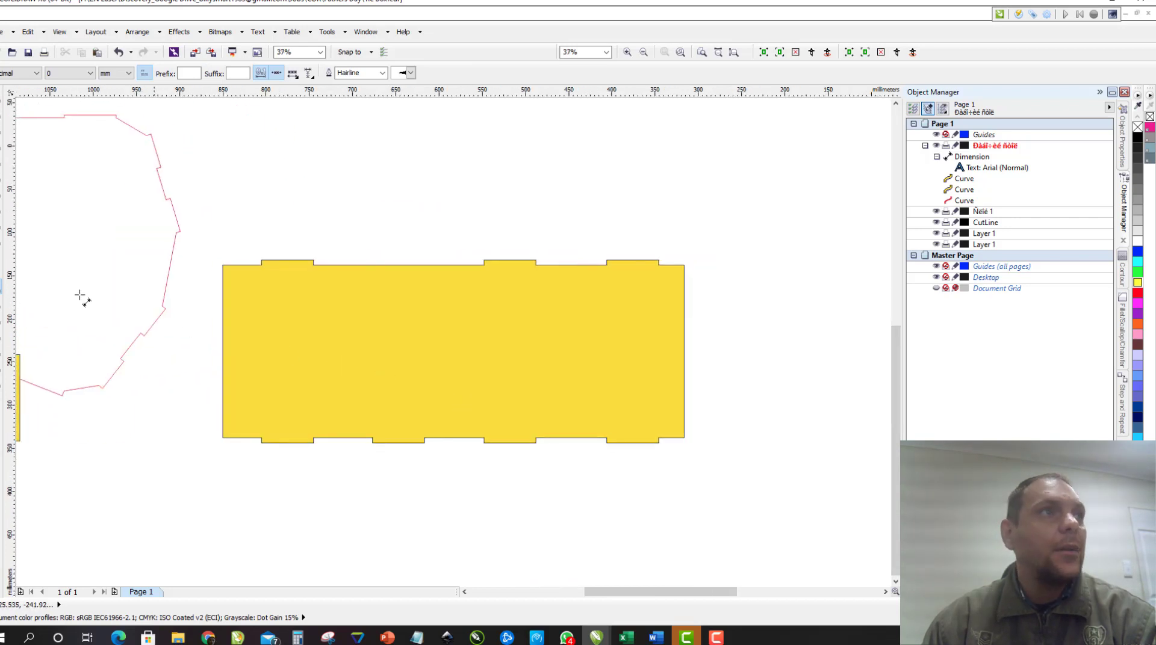
# Draw a rectangle about 504 × 6 mm over the large yellow panel's upper tabs and set its height to 3 mm
pyautogui.click(3, 191)
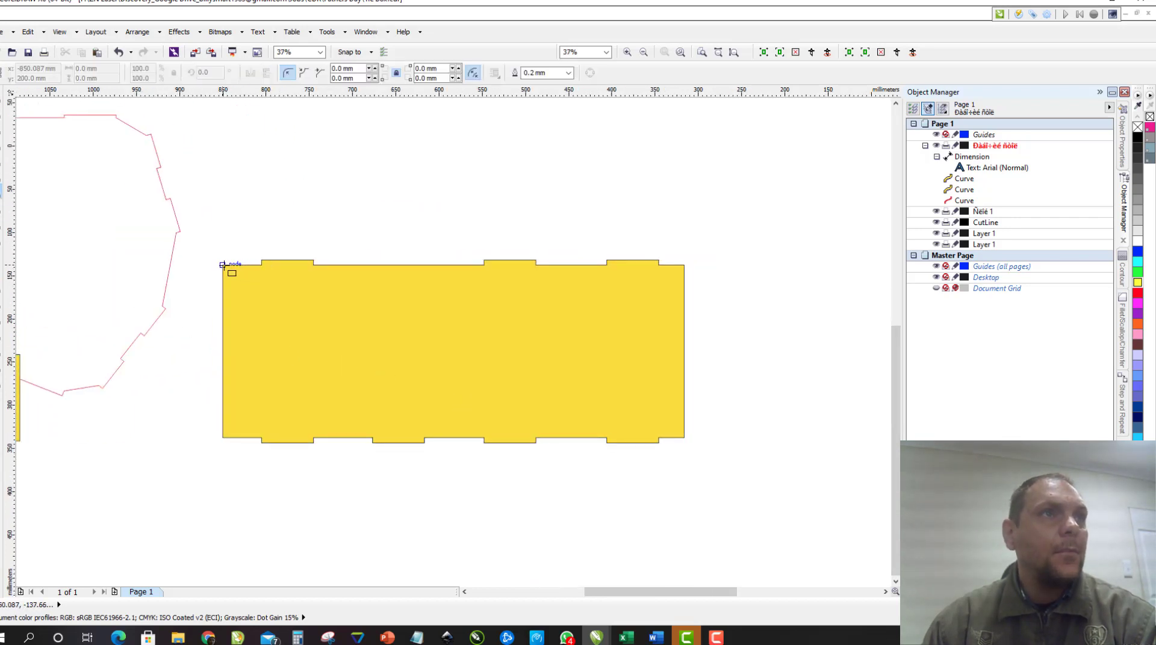
pyautogui.moveTo(226, 265); pyautogui.dragTo(662, 258)
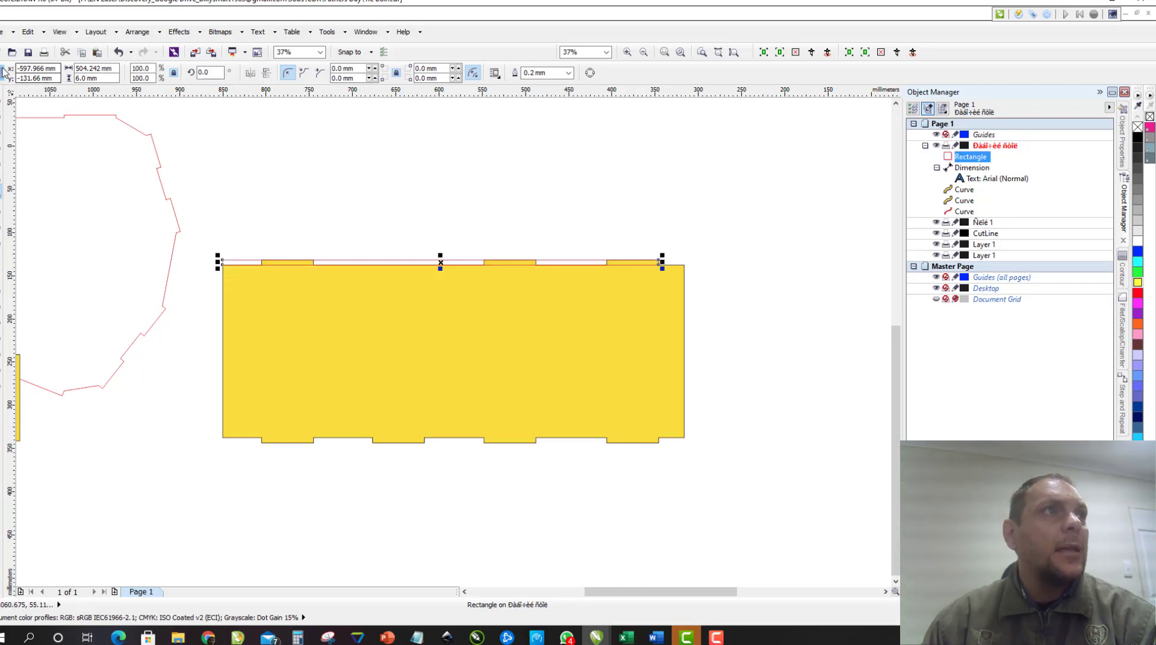
pyautogui.click(113, 78)
pyautogui.moveTo(113, 79); pyautogui.dragTo(48, 79)
pyautogui.write('3')
pyautogui.press('Return')
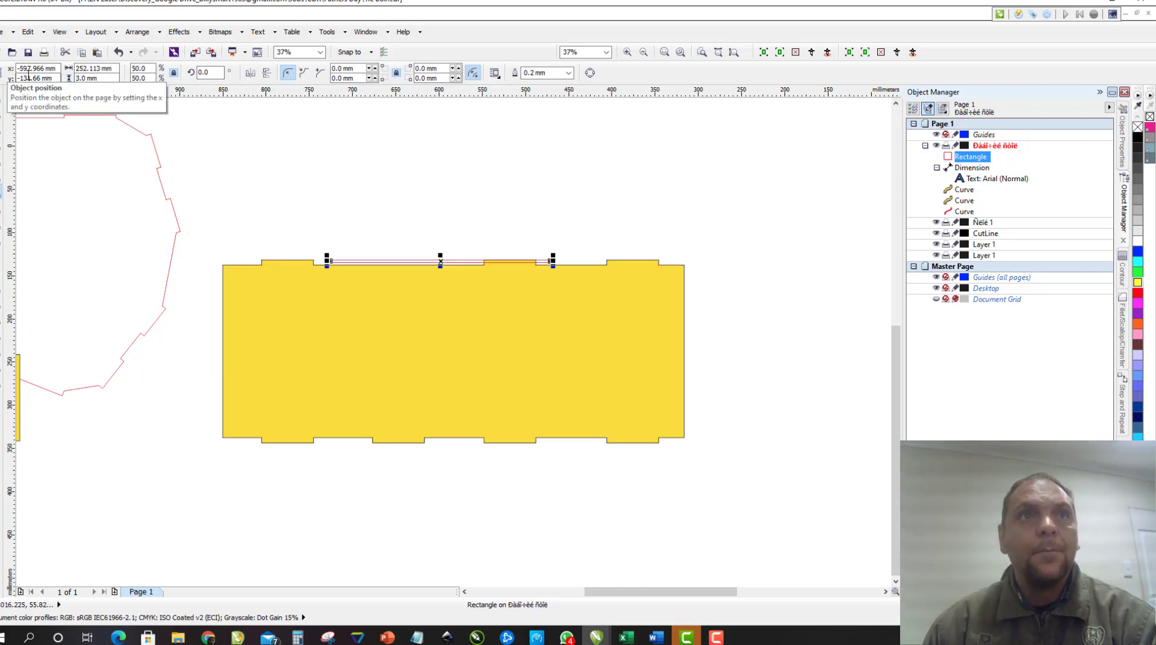
# Widen the 3 mm rectangle to about 496 mm across all the upper tabs and trim it from the yellow panel
pyautogui.scroll(1, 448, 262)
pyautogui.moveTo(264, 271); pyautogui.dragTo(533, 260)
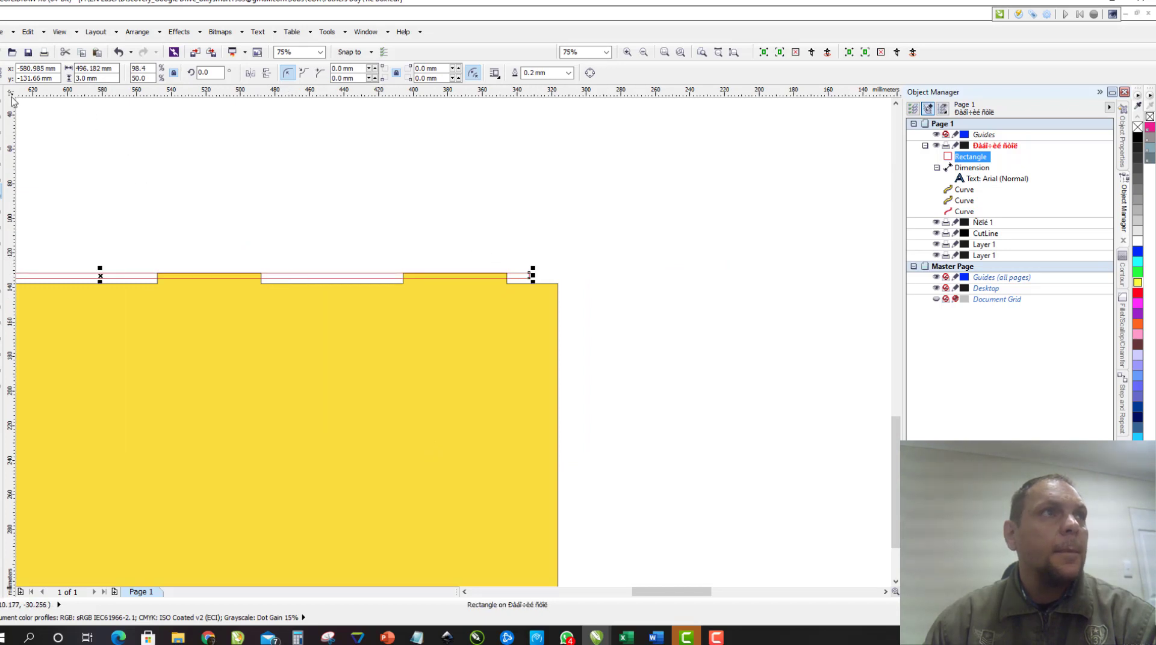
pyautogui.keyDown('shift'); pyautogui.click(425, 373); pyautogui.keyUp('shift')
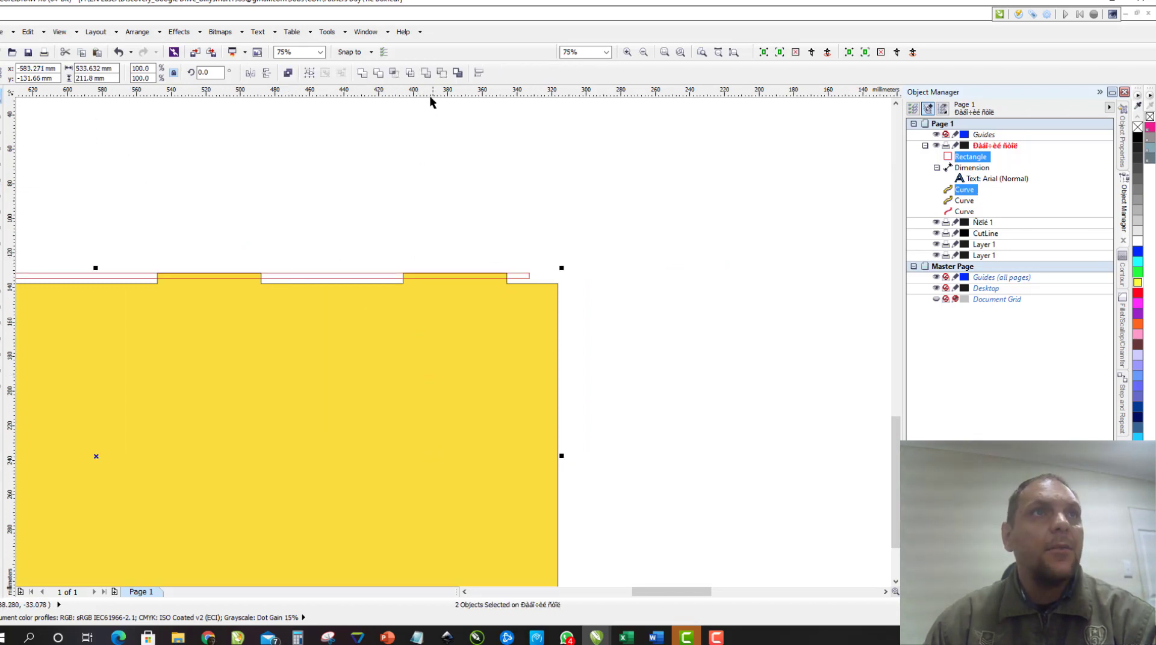
pyautogui.click(442, 73)
# Dimension the height of the rightmost trimmed tab on the yellow panel's upper edge
pyautogui.click(2, 283)
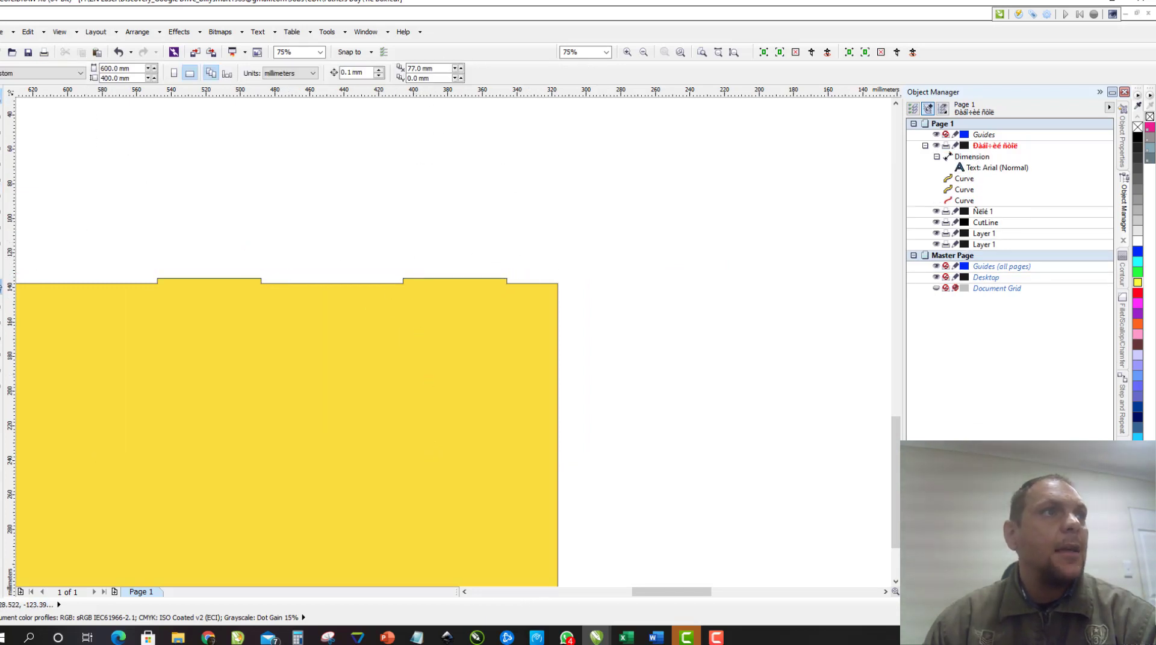
pyautogui.scroll(1, 403, 294)
pyautogui.moveTo(611, 260); pyautogui.dragTo(611, 271)
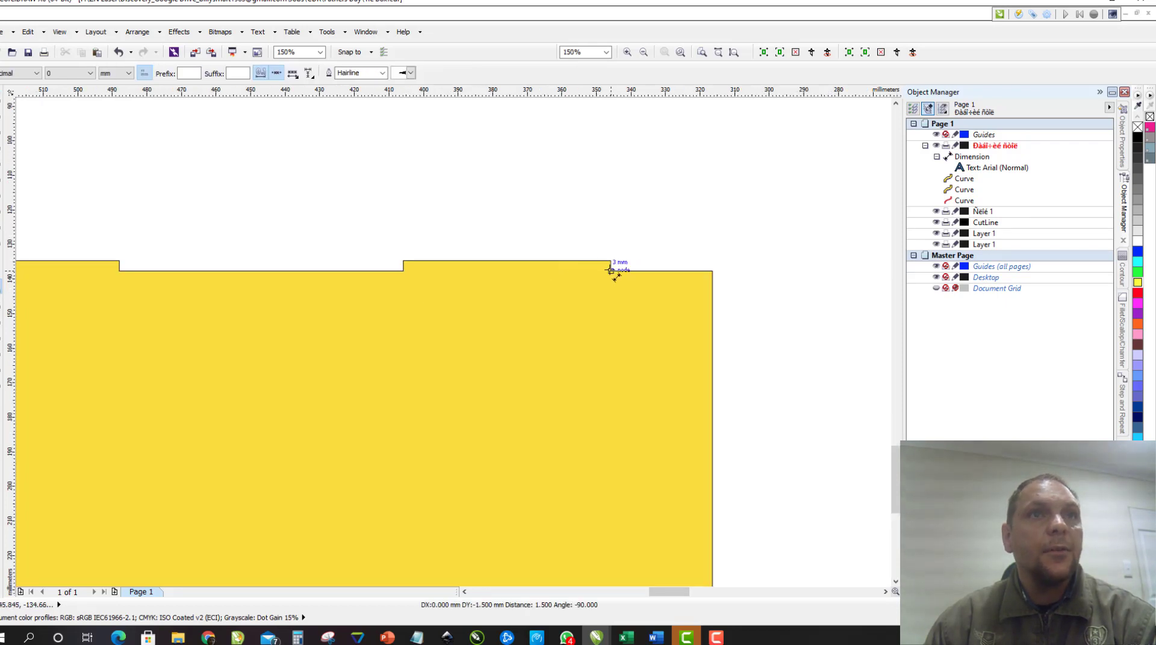
pyautogui.click(696, 264)
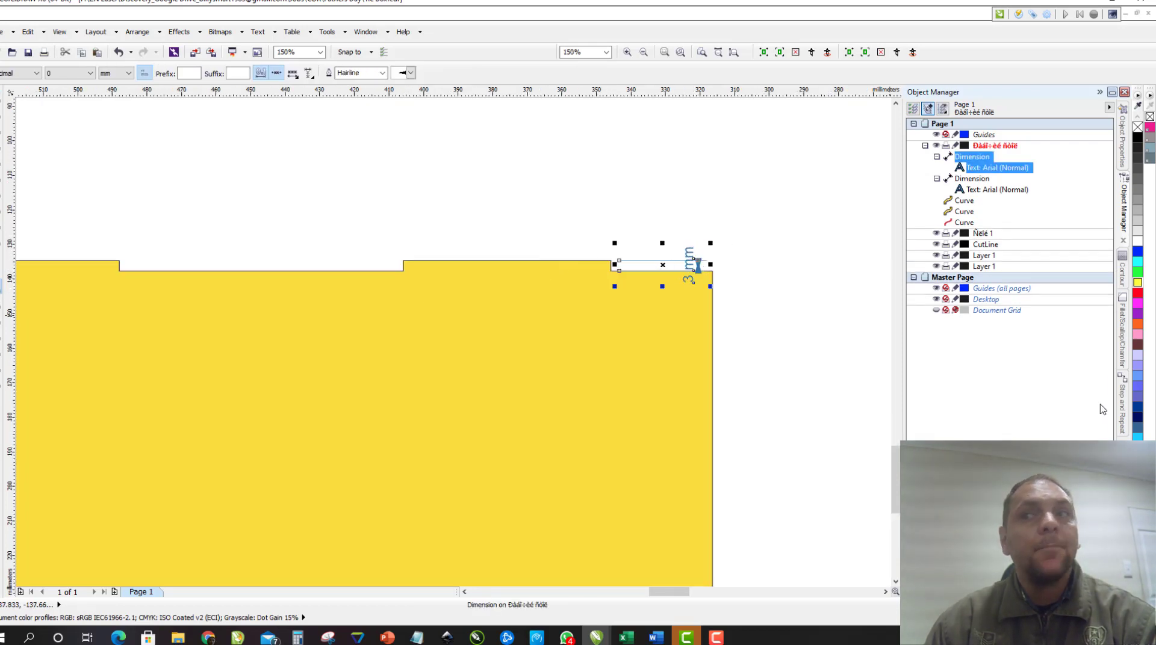